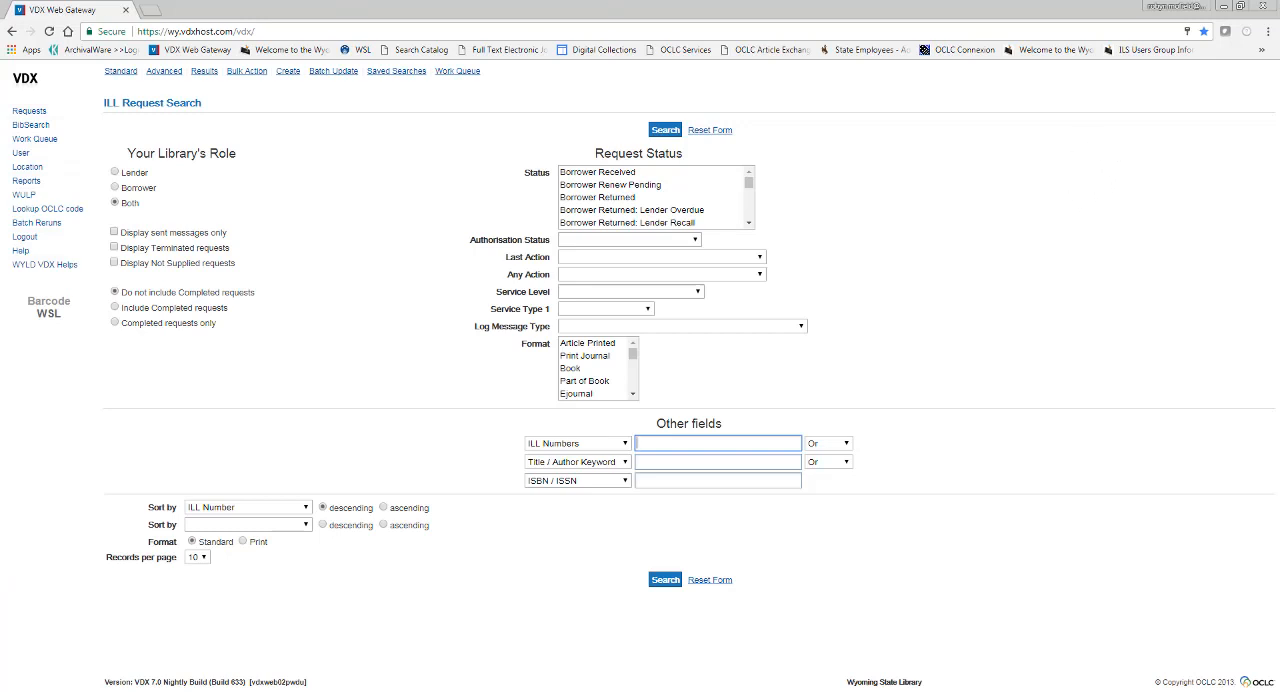
Look up the location with the symbol swtr and review its addresses, opening times and local holidays
left_click(50, 172)
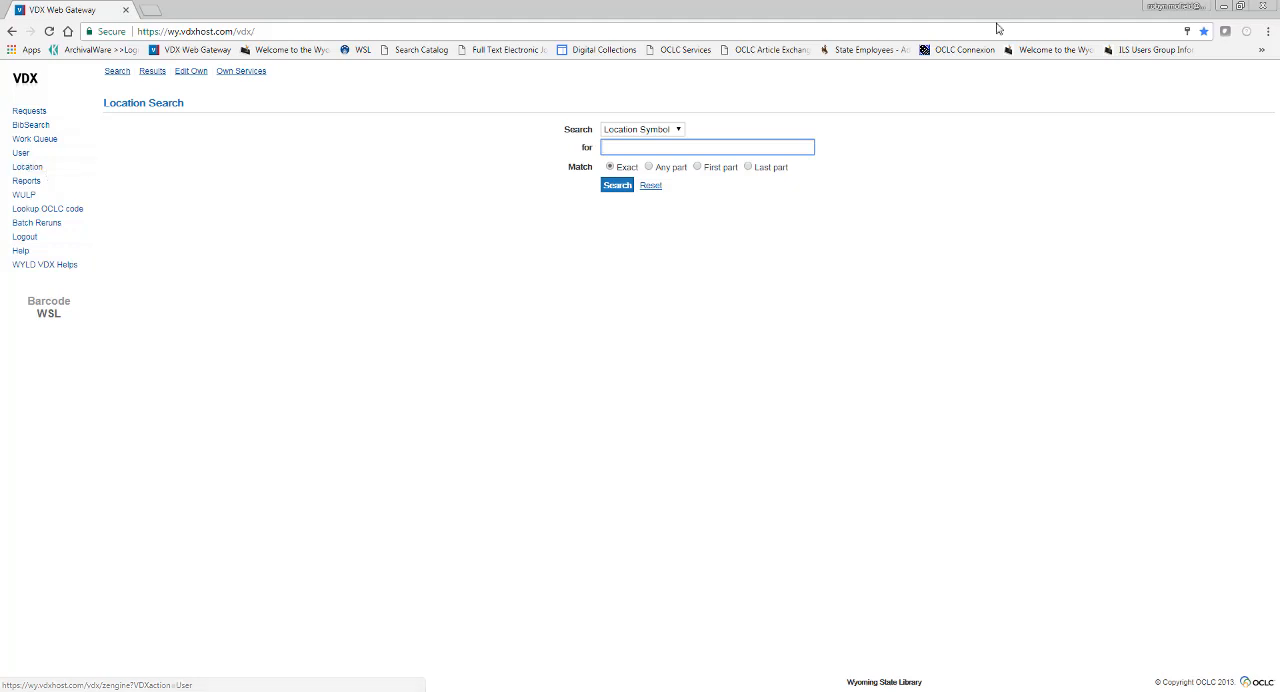
left_click(677, 130)
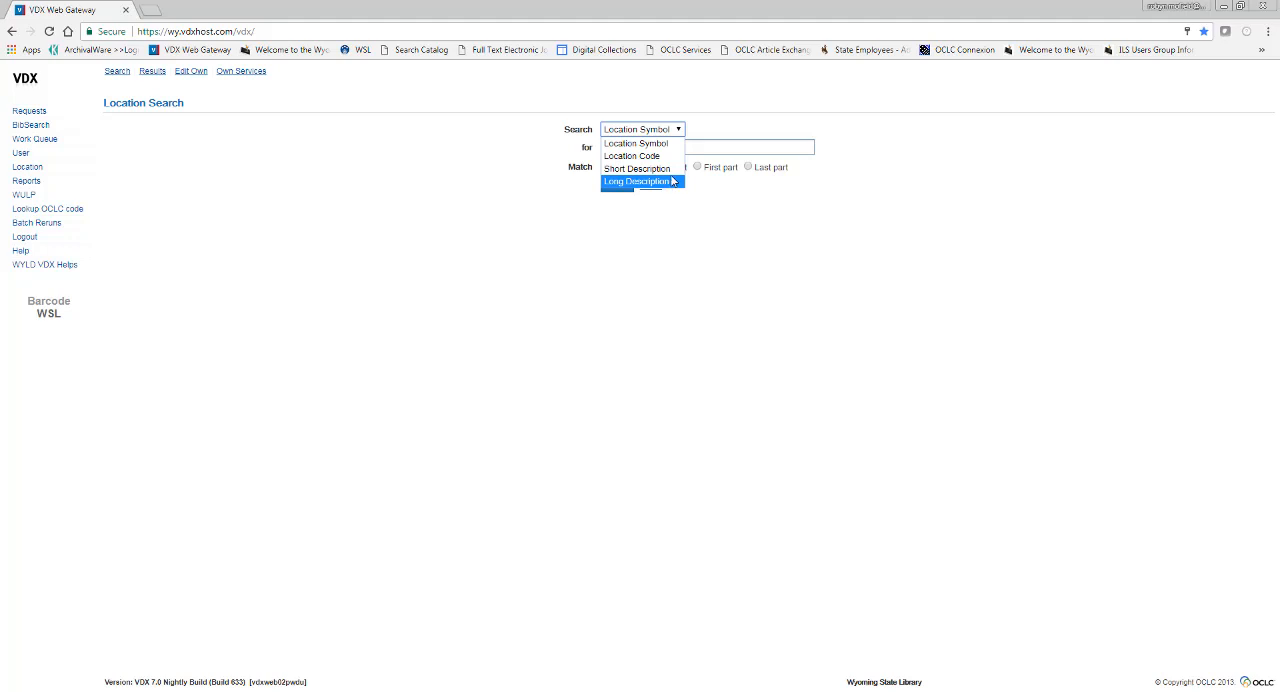
left_click(666, 143)
left_click(668, 146)
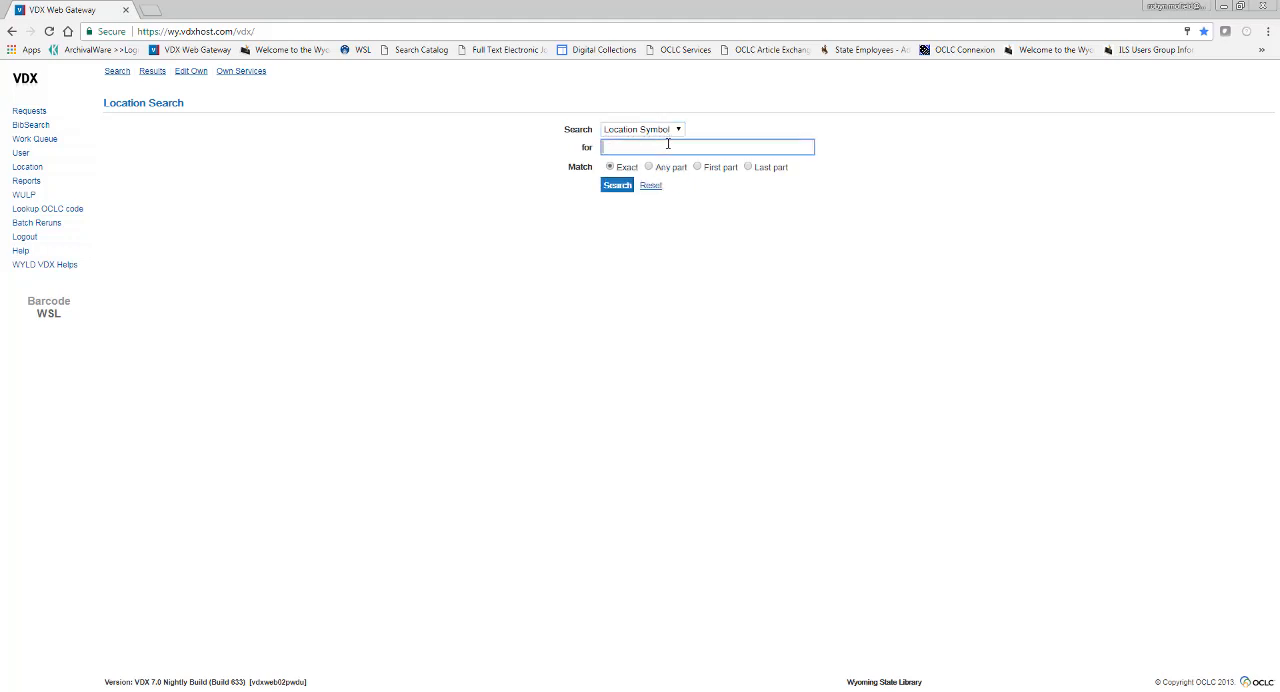
type("swtr")
key("Return")
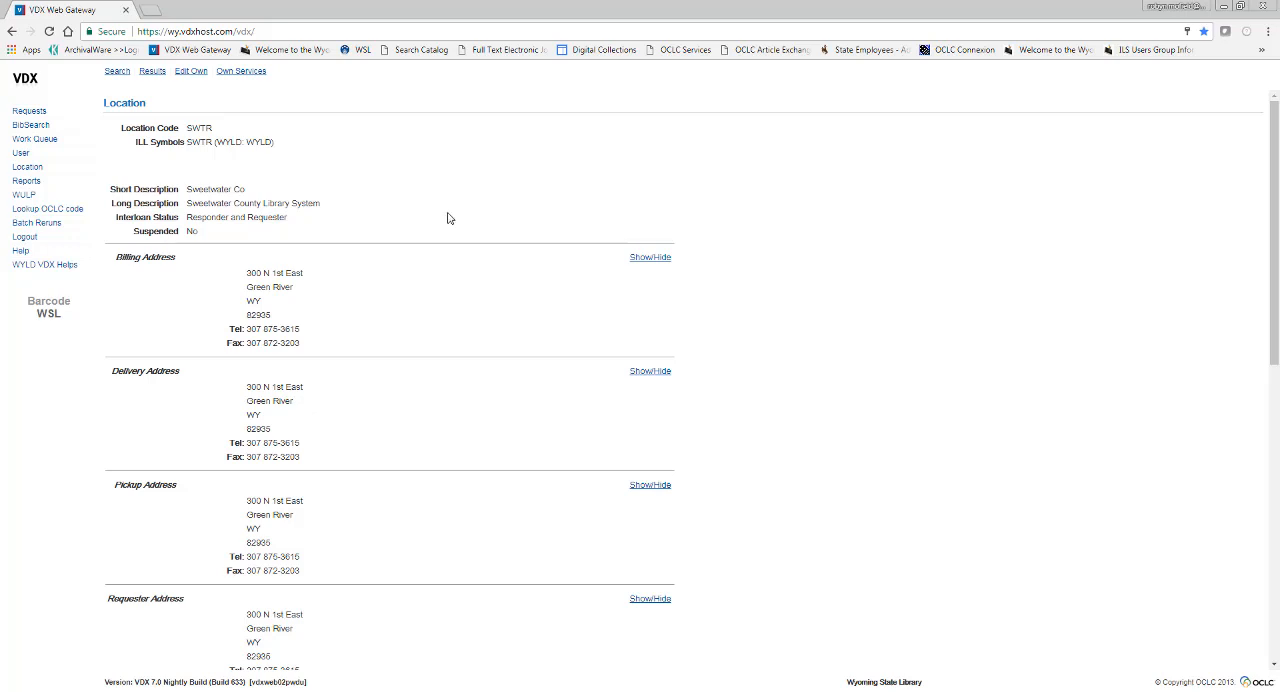
scroll(810, 238, "down", 3)
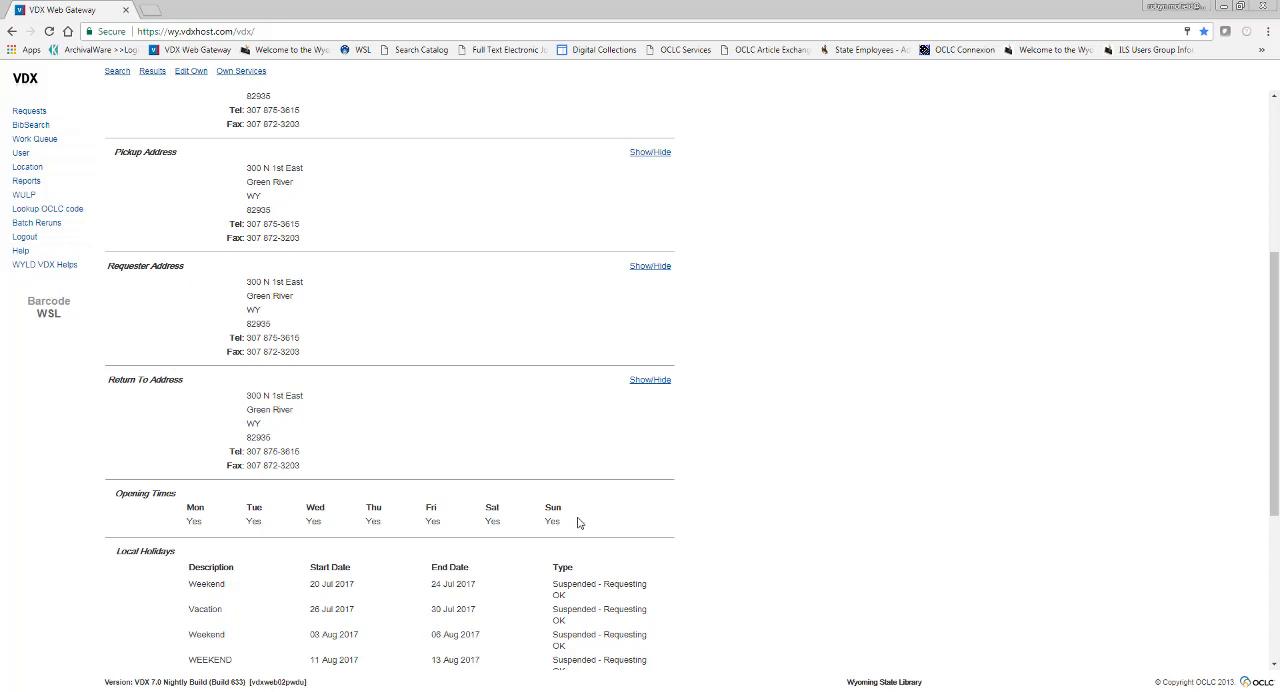
scroll(952, 495, "down", 3)
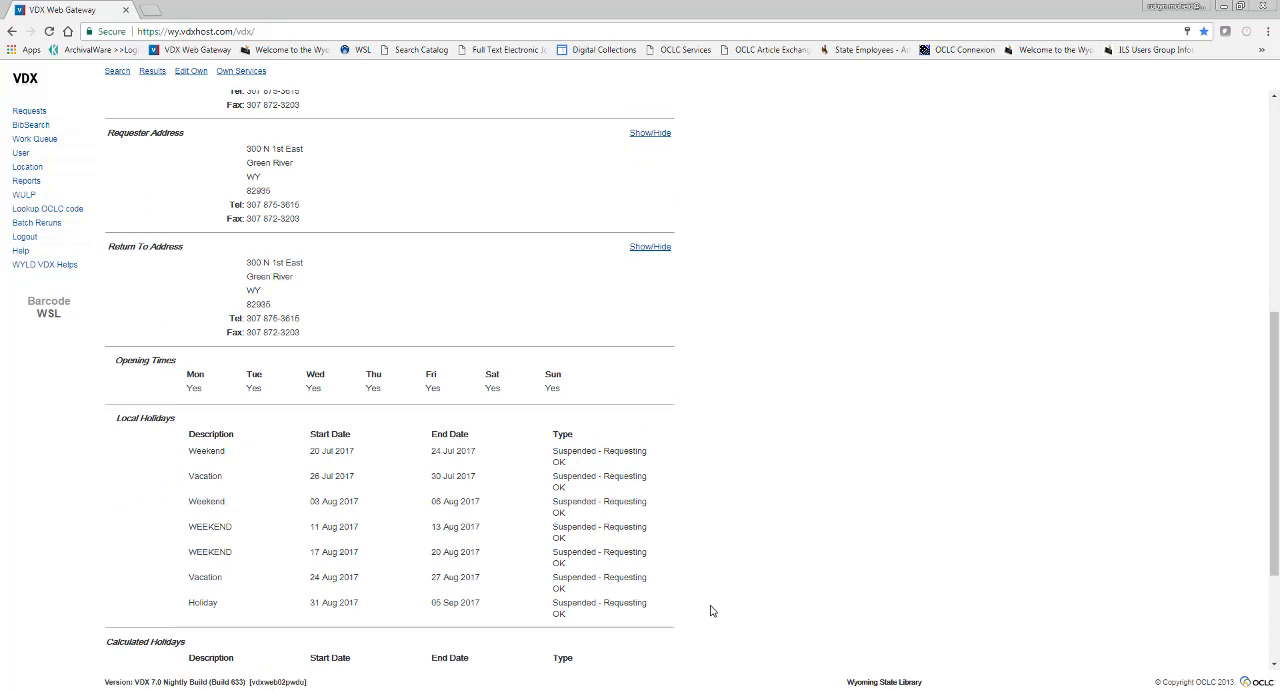
scroll(714, 606, "down", 4)
scroll(717, 607, "up", 15)
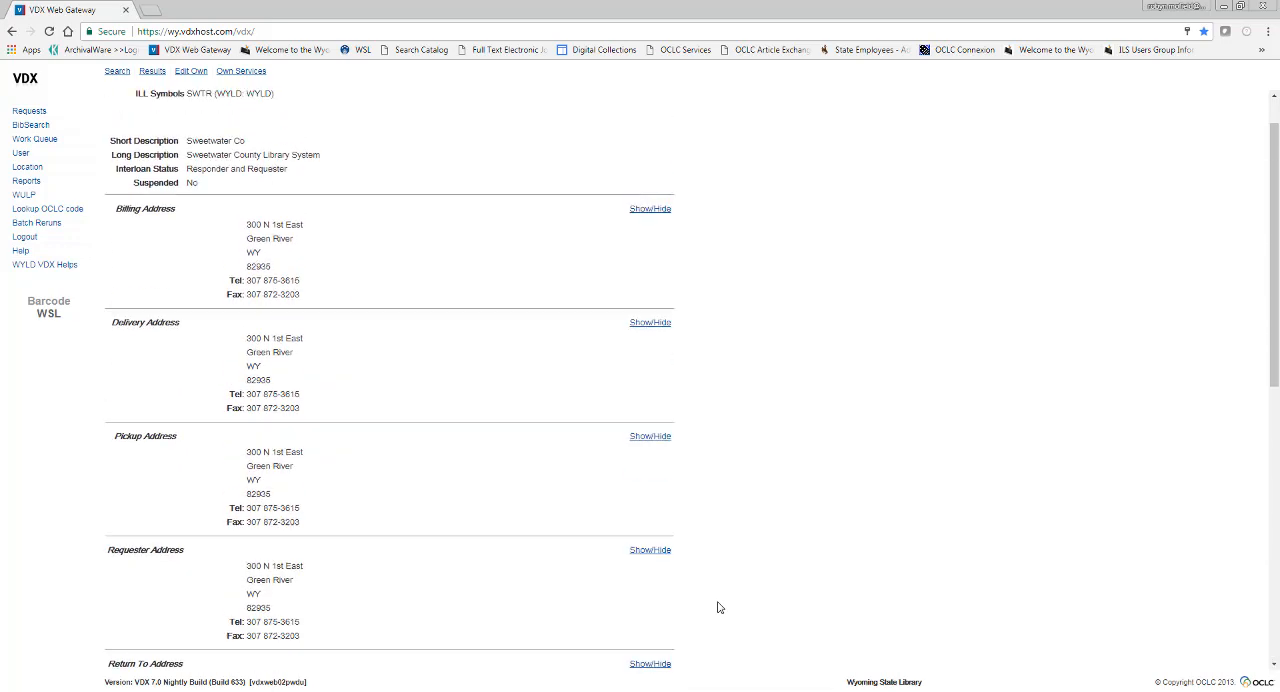
Open the library's own location record for editing and review its address sections and the Monday opening time options
left_click(199, 75)
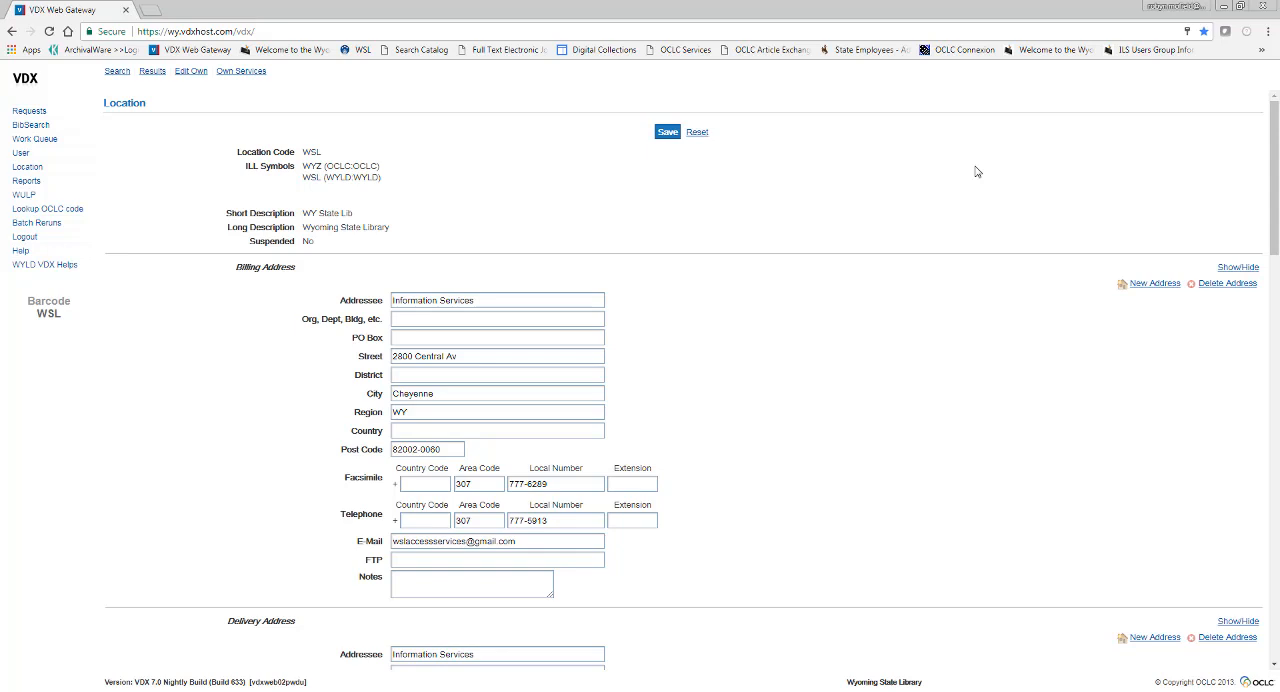
left_click(538, 299)
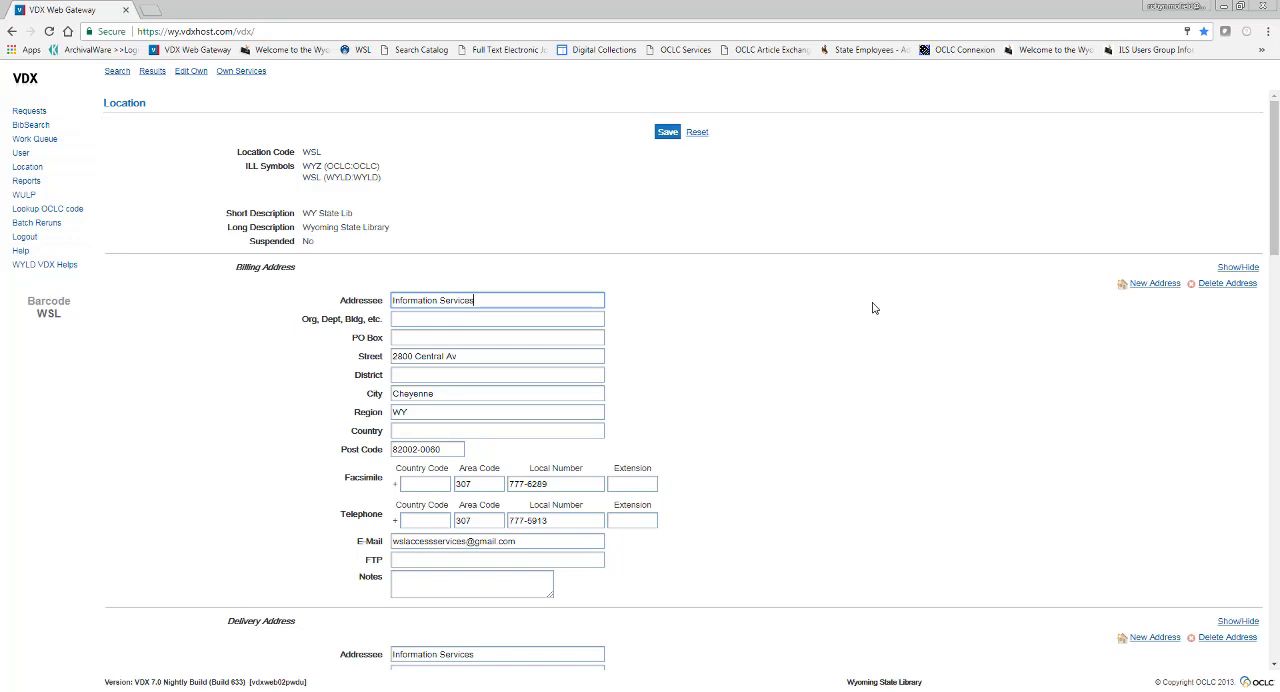
scroll(872, 308, "down", 2)
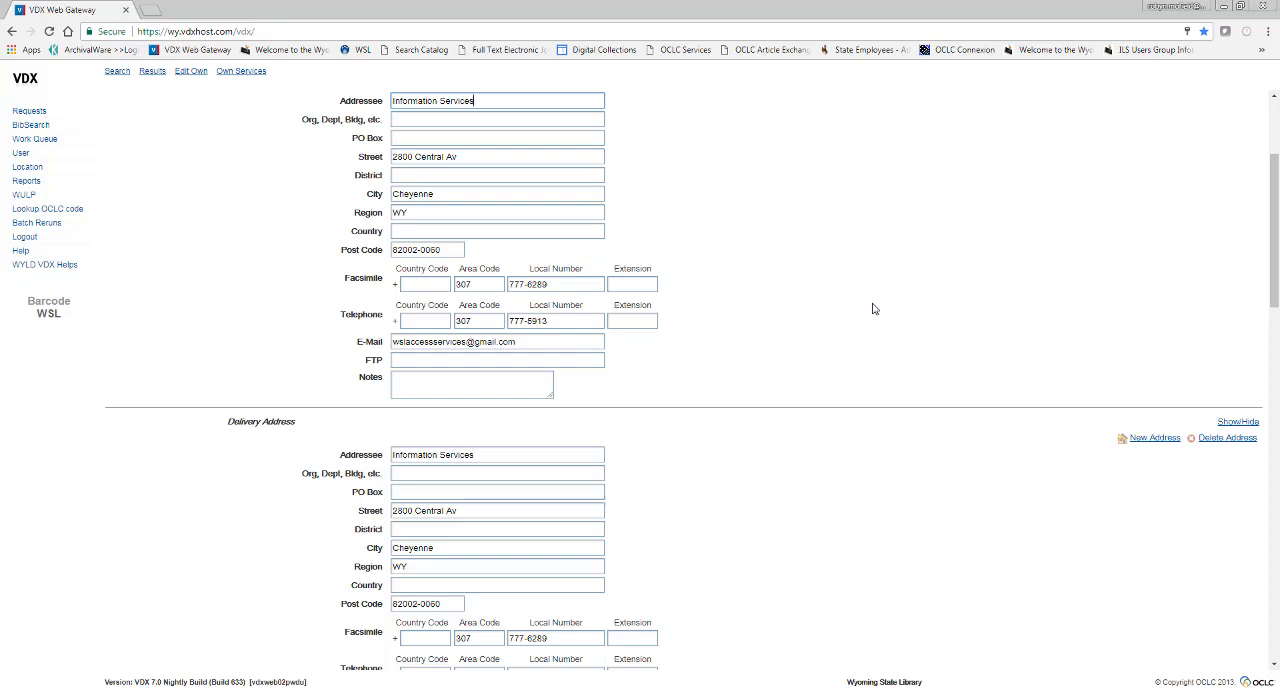
scroll(895, 339, "down", 5)
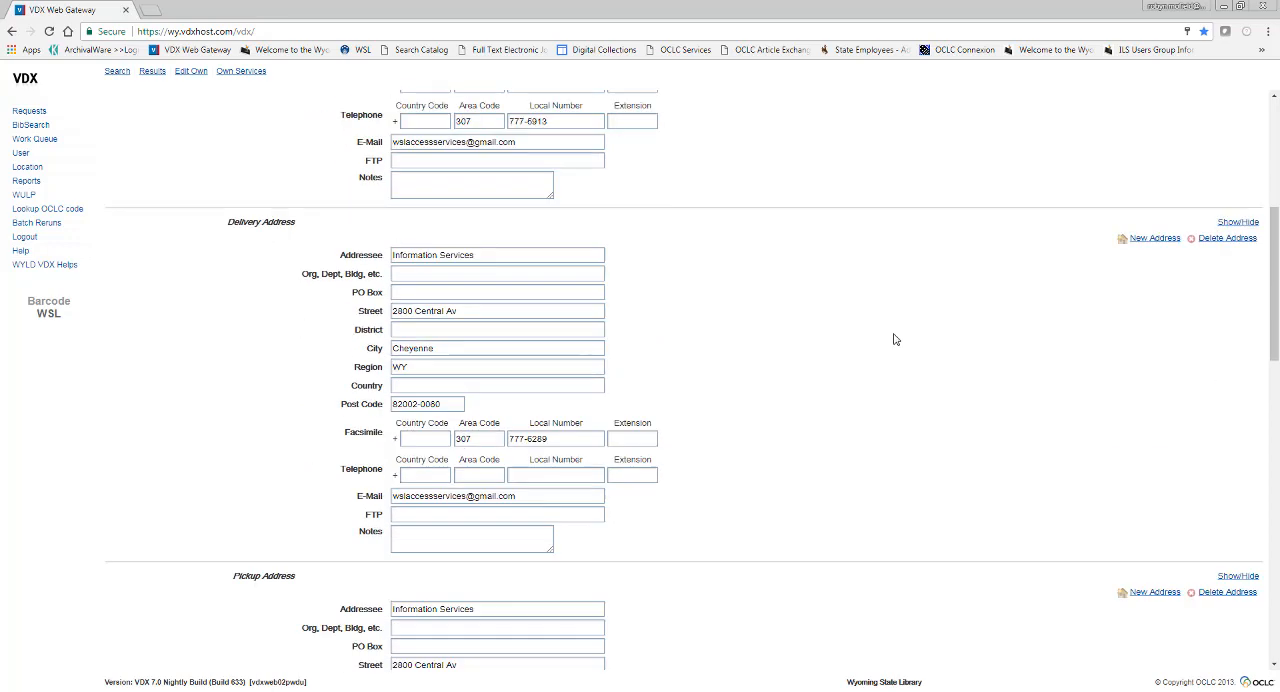
scroll(895, 339, "down", 8)
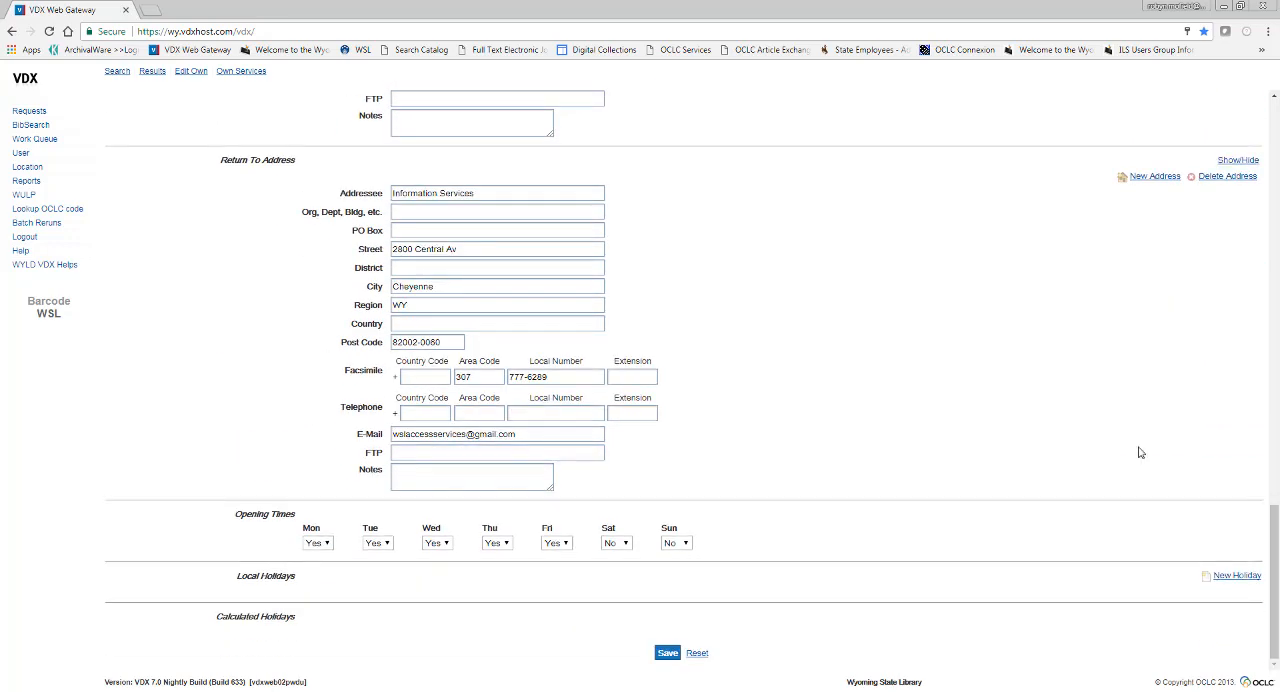
left_click(322, 544)
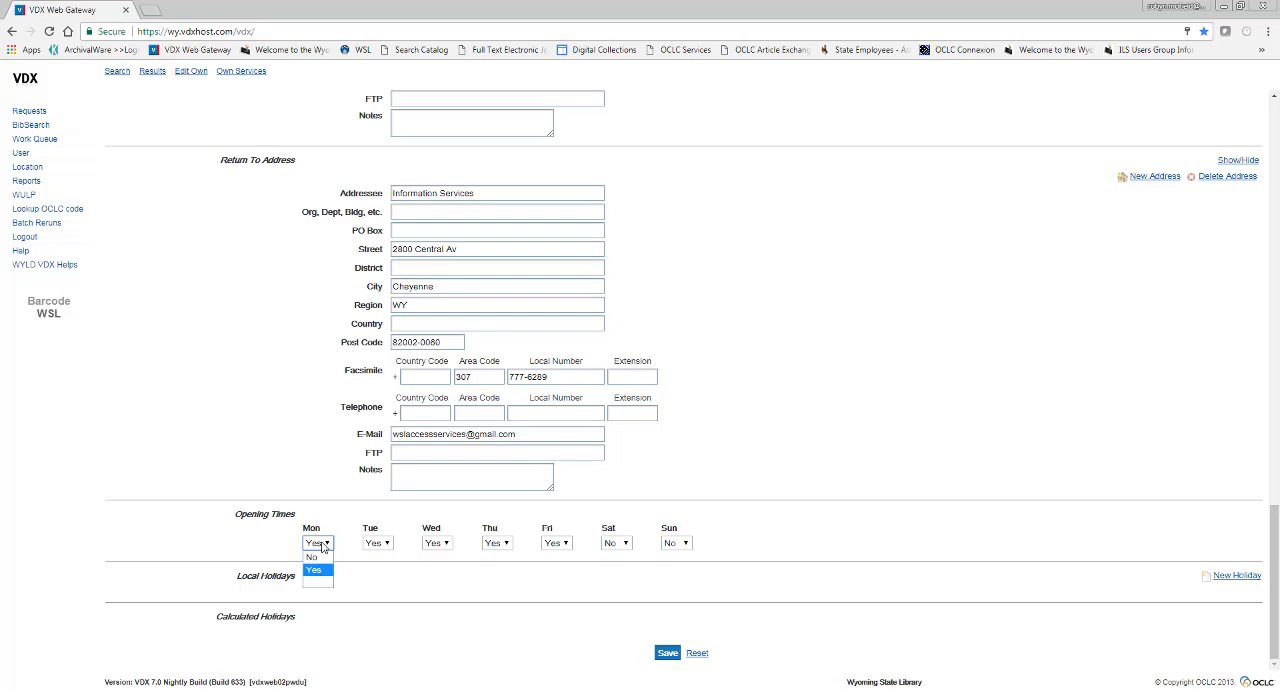
left_click(323, 546)
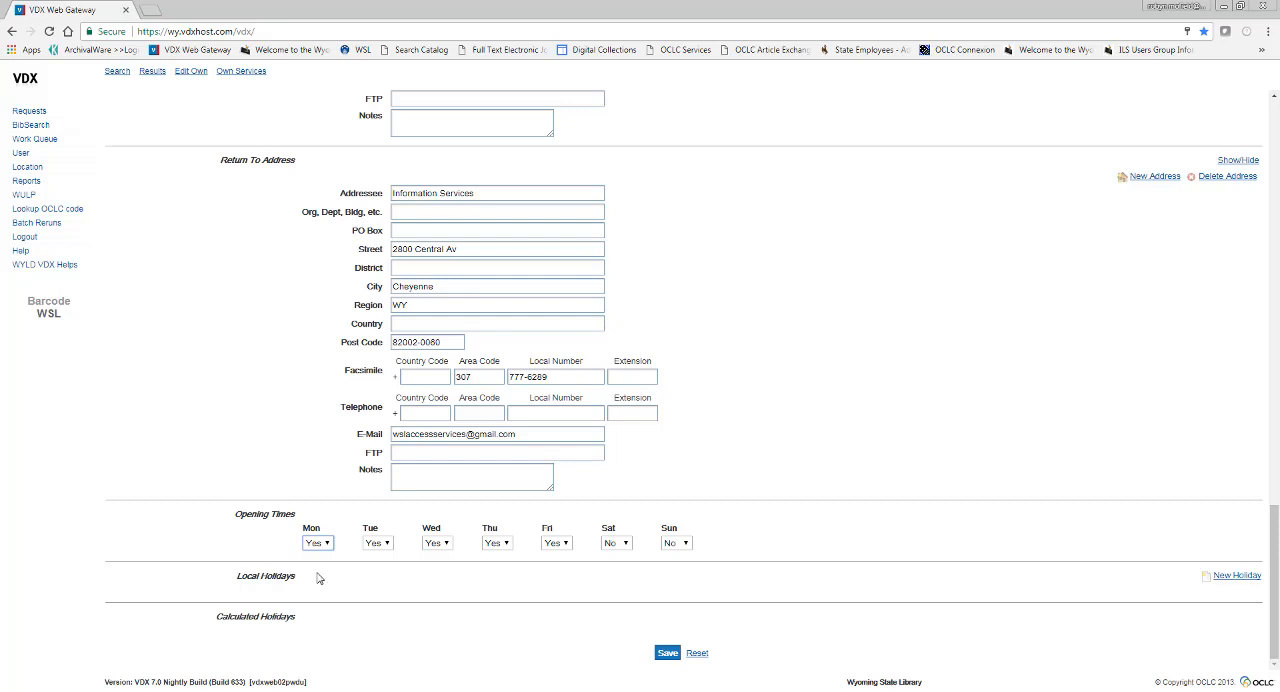
Start a new local holiday for the library's location with the description "Out of office"
left_click(1240, 581)
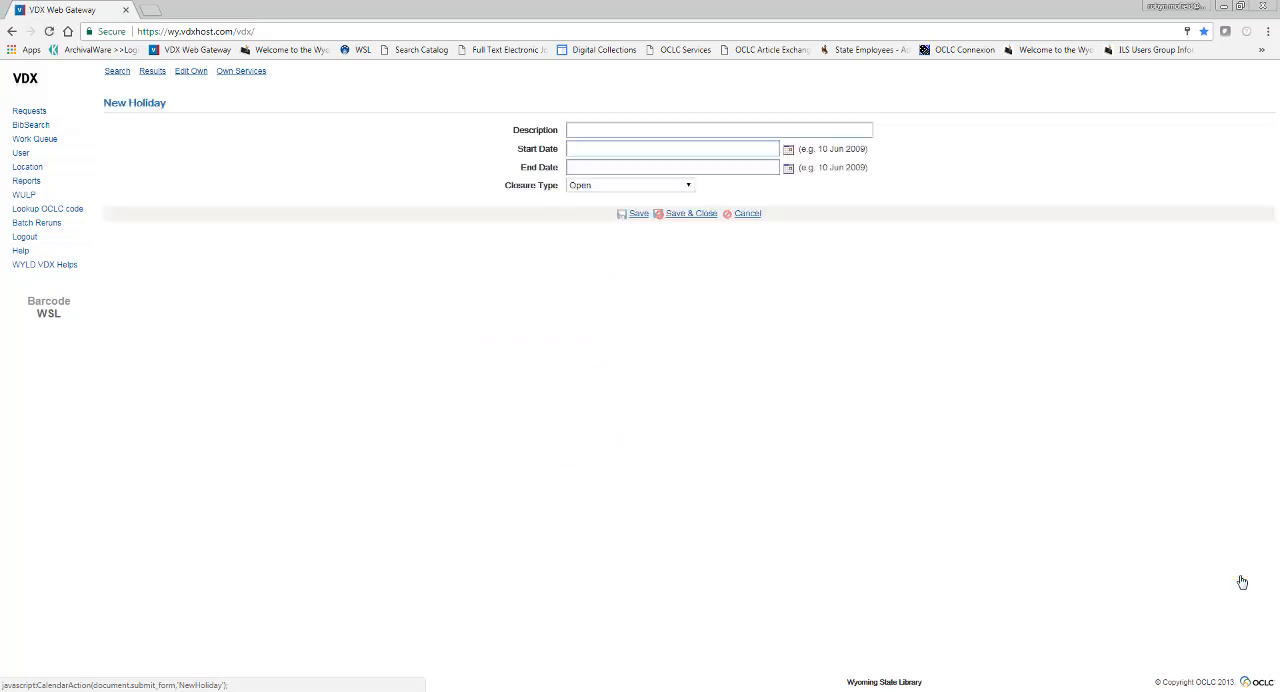
left_click(620, 124)
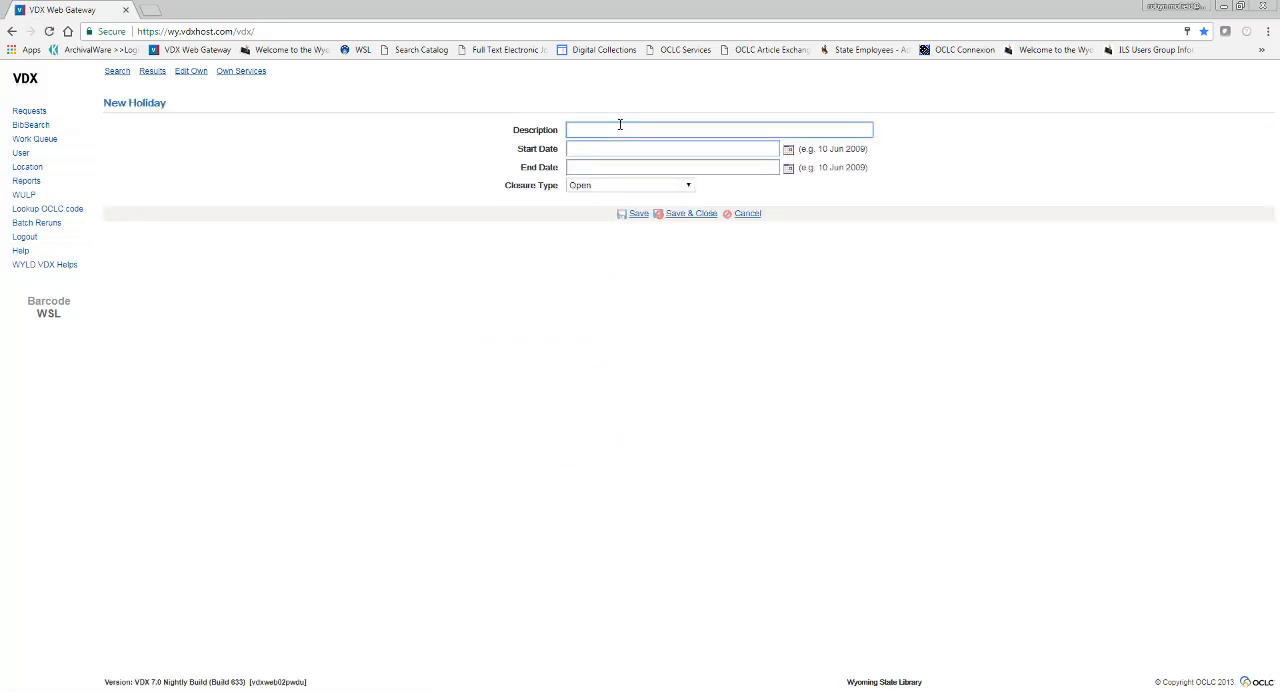
type("Out of office")
Set the holiday's start date to 21 Aug 2017 and end date to 25 Aug 2017, capitalizing the month in both
left_click(788, 149)
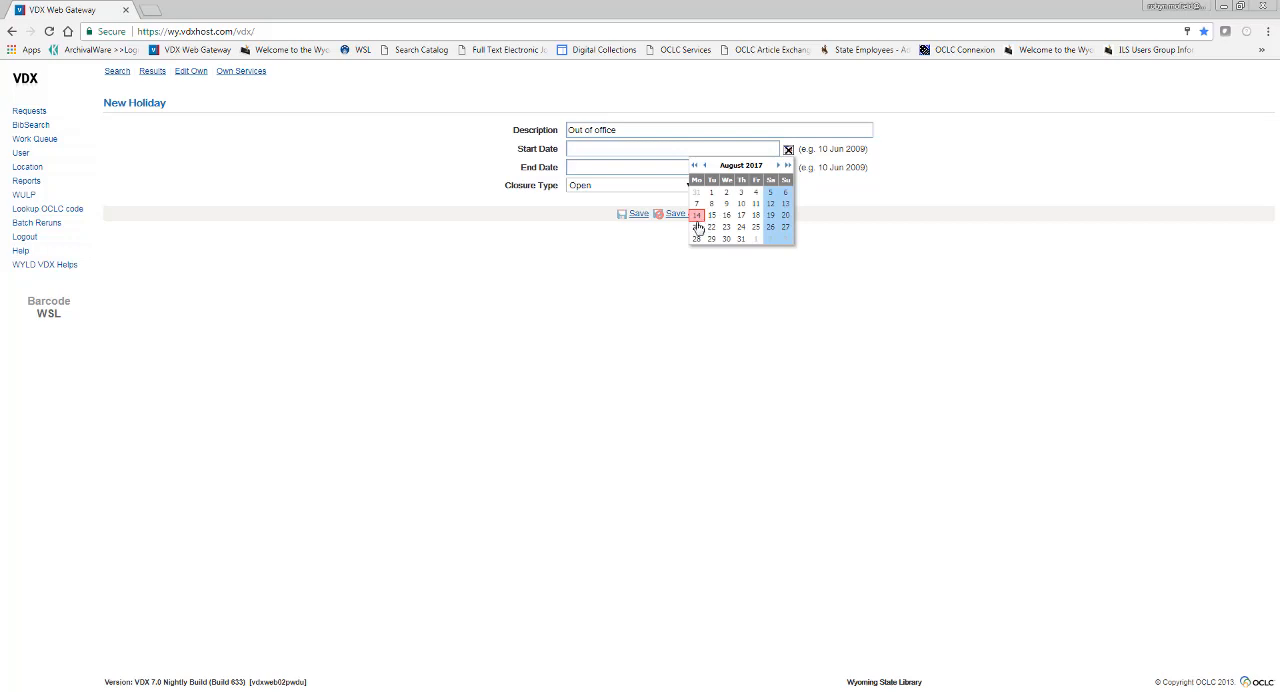
left_click(697, 228)
left_click(587, 149)
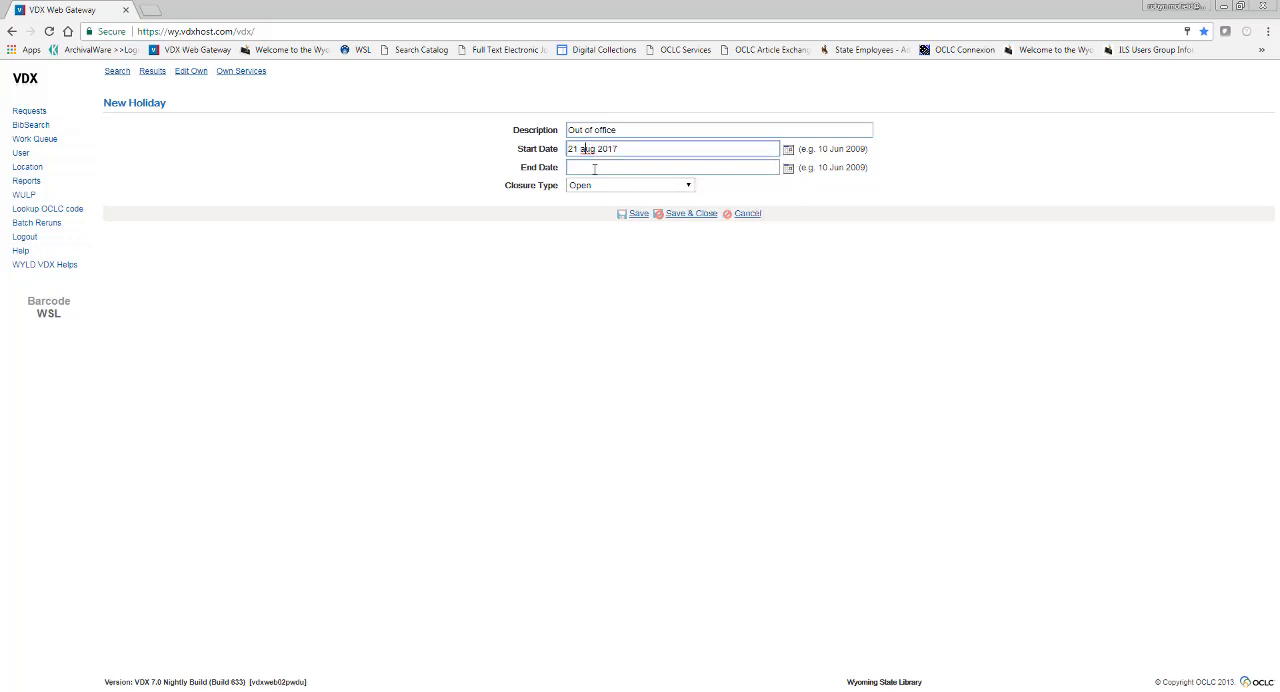
key("BackSpace")
type("A")
left_click(788, 167)
left_click(757, 247)
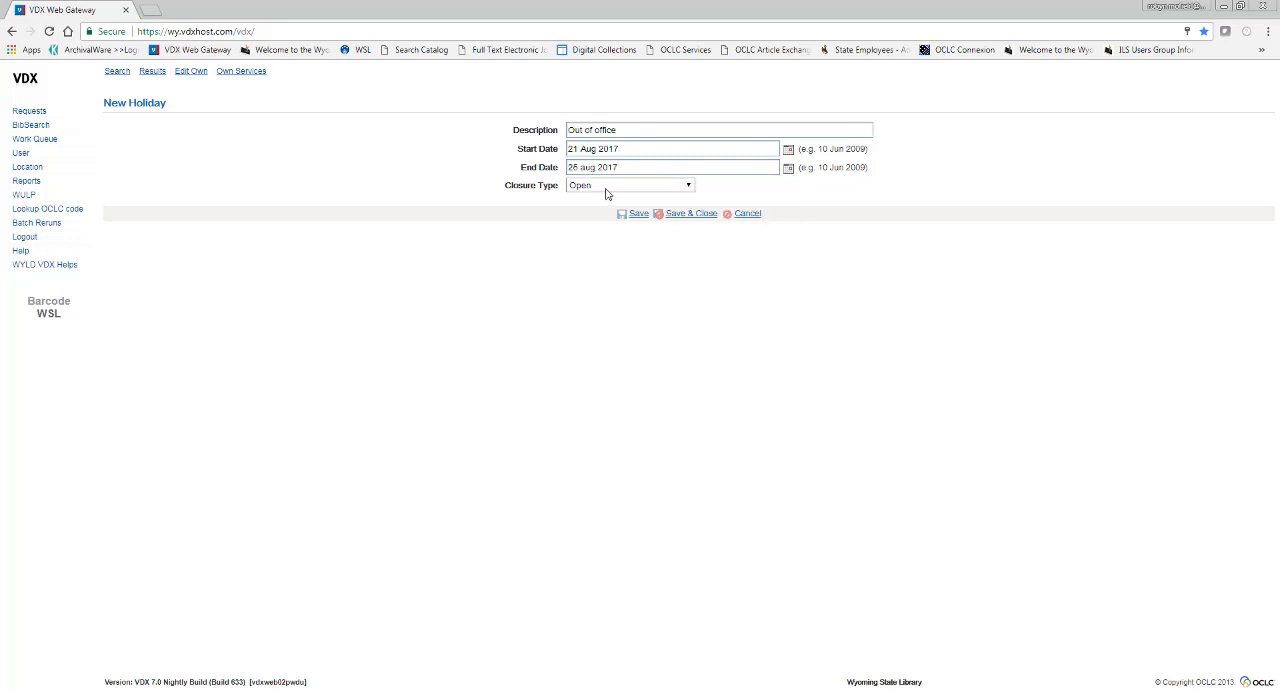
left_click(589, 167)
key("BackSpace")
type("A")
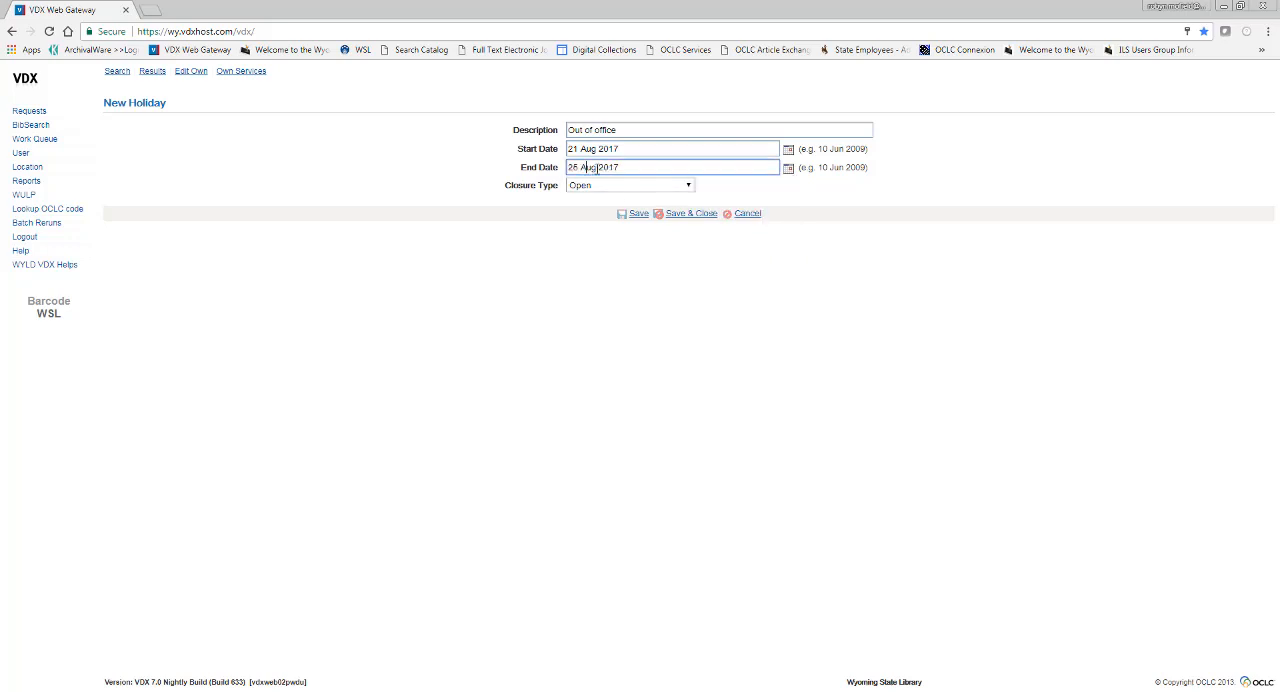
Set the holiday's closure type to Suspended - Requesting OK, then save and close the entry
left_click(668, 188)
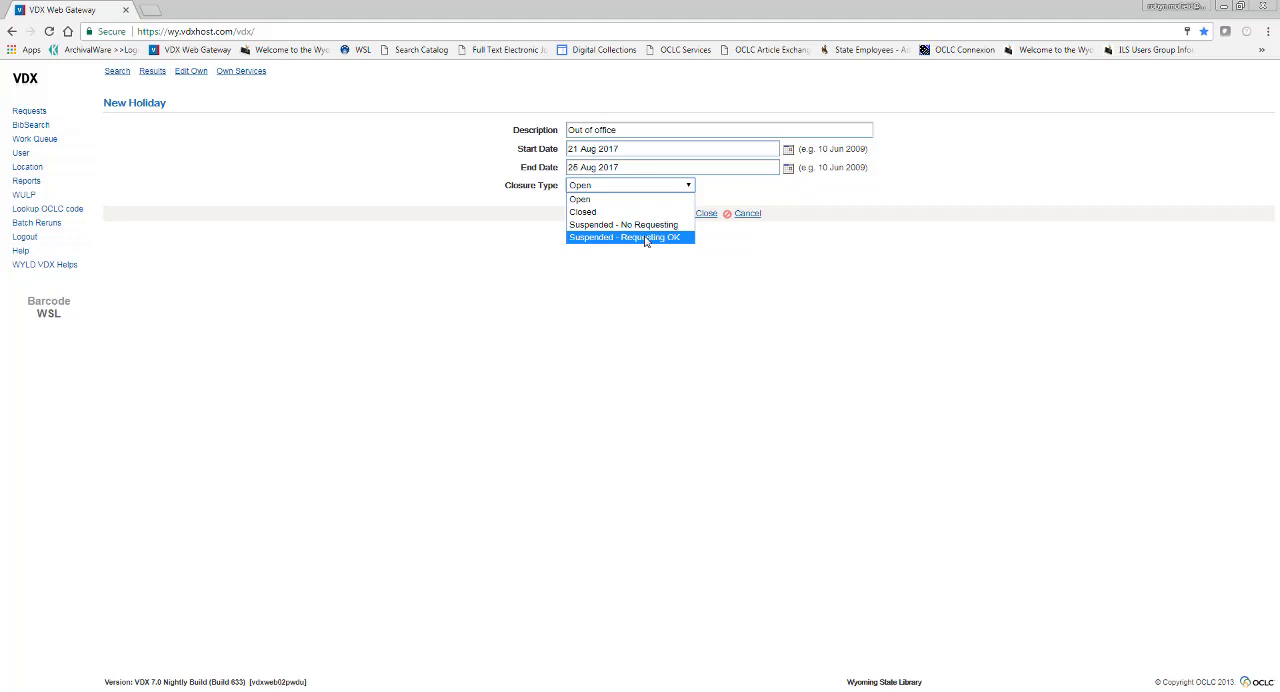
left_click(646, 238)
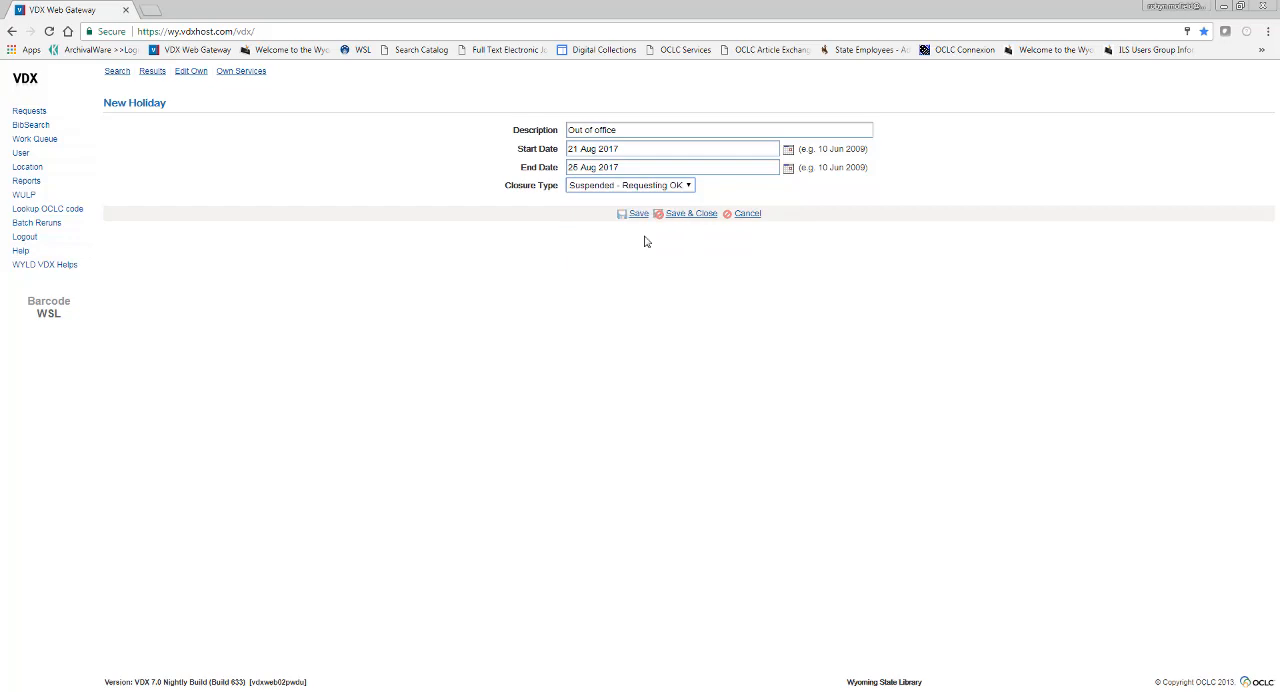
left_click(705, 214)
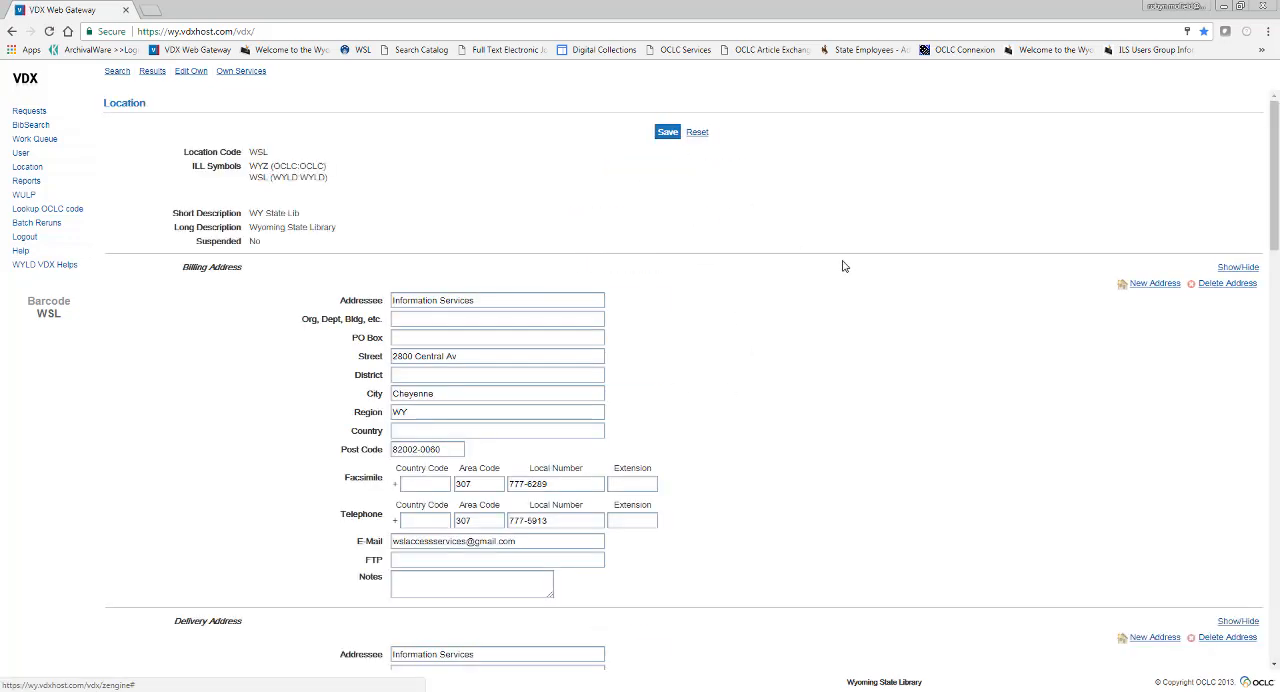
Change the Out of office holiday's closure type to Suspended - No Requesting, save it and check its type in the Local Holidays list
scroll(1063, 478, "down", 9)
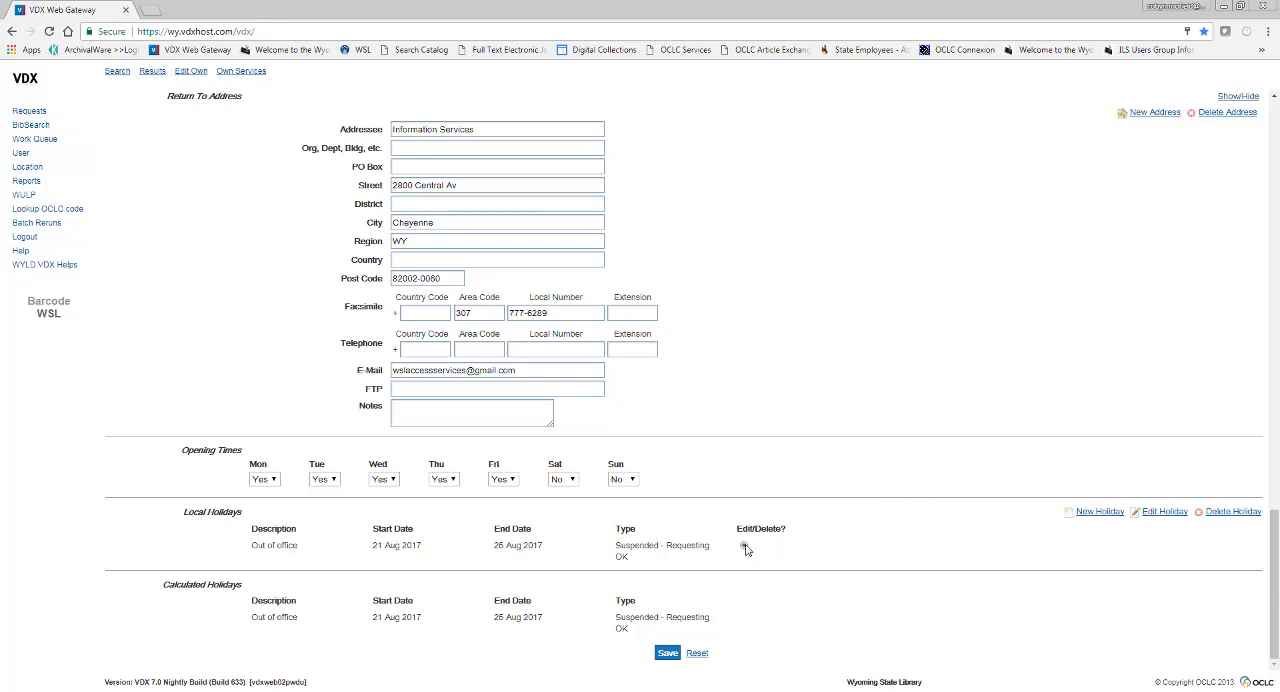
left_click(1165, 512)
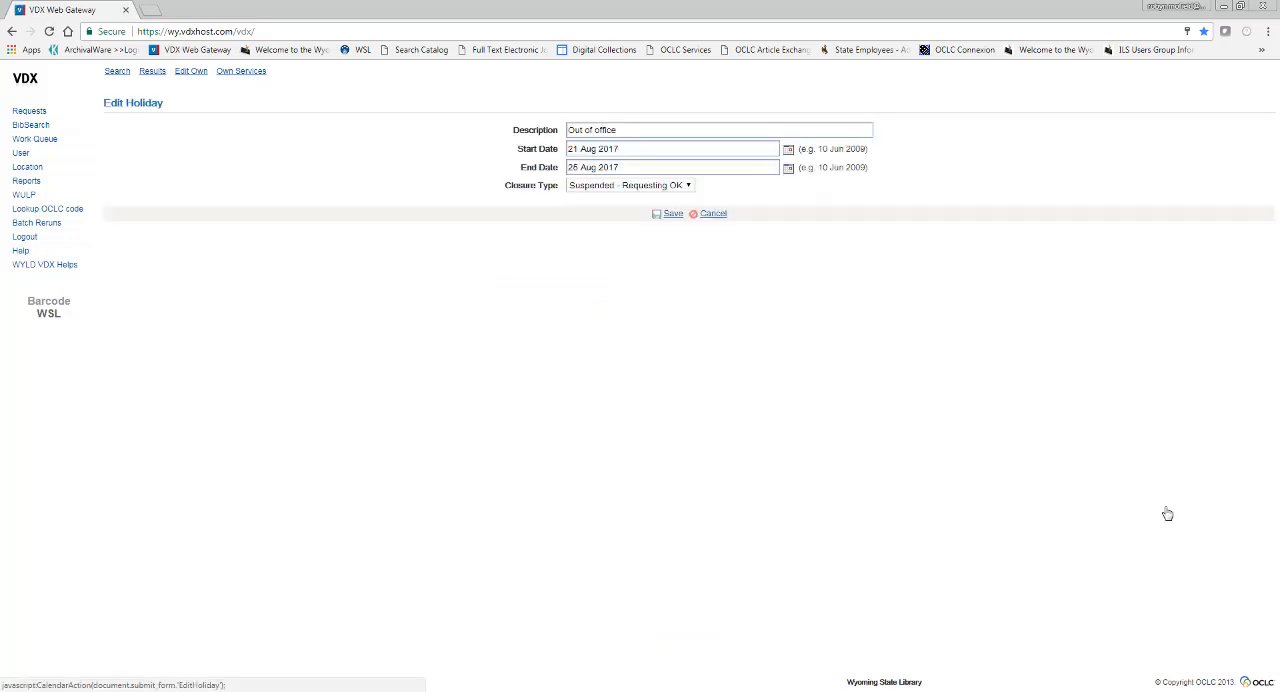
left_click(645, 187)
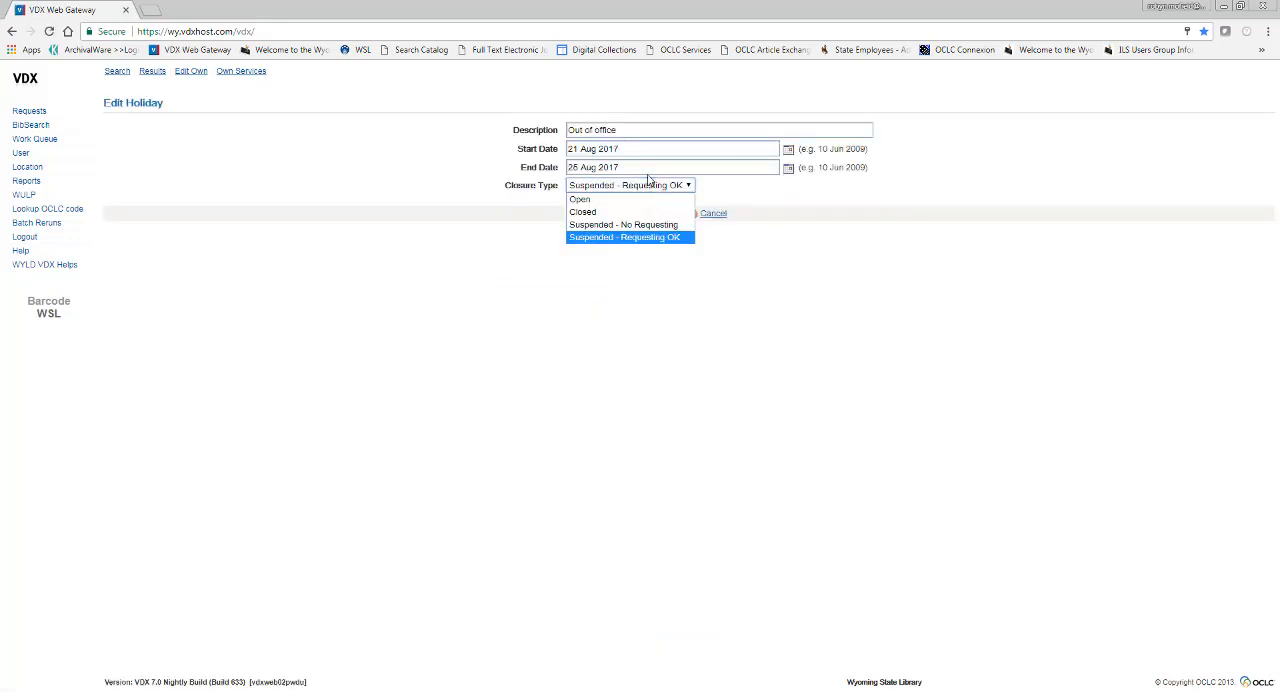
left_click(674, 225)
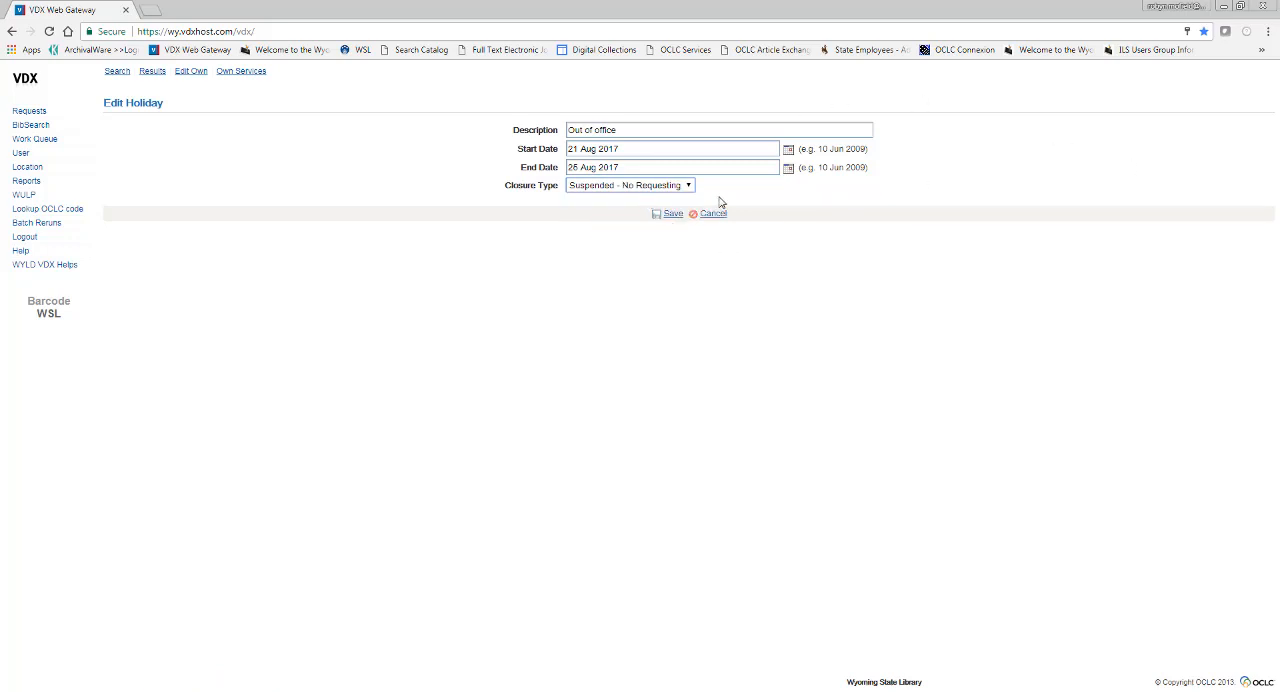
left_click(670, 214)
scroll(690, 565, "down", 9)
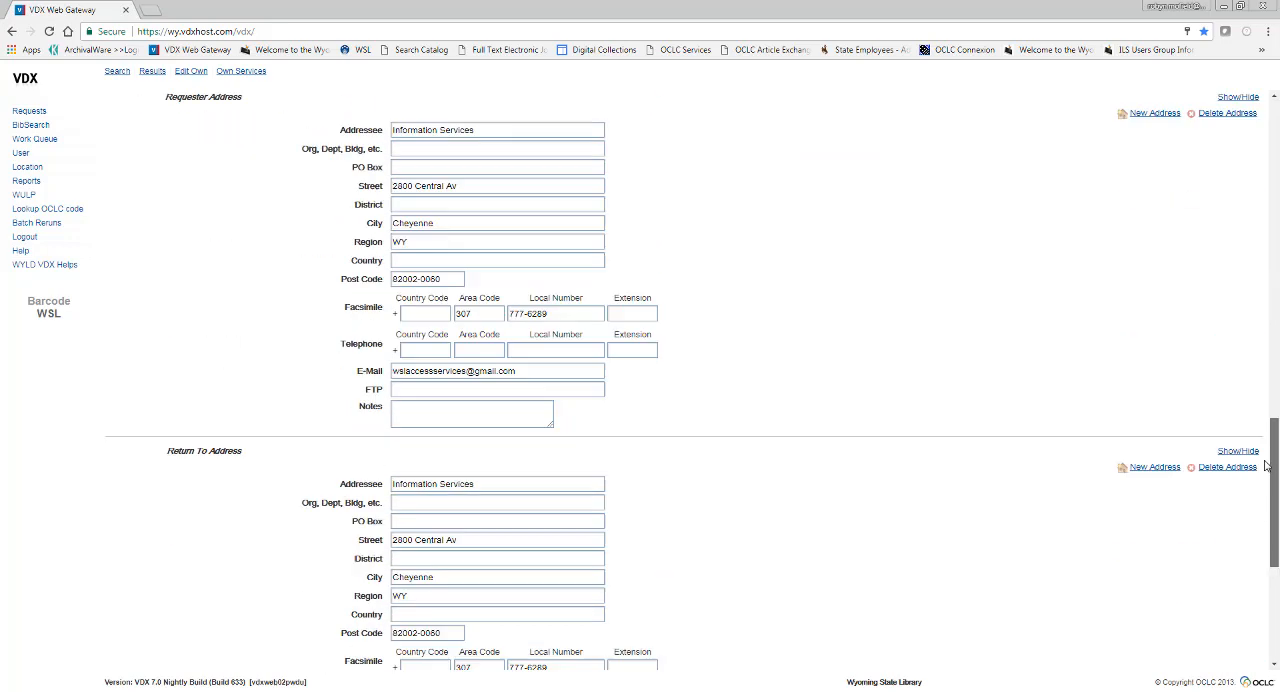
left_click_drag(690, 565, 615, 542)
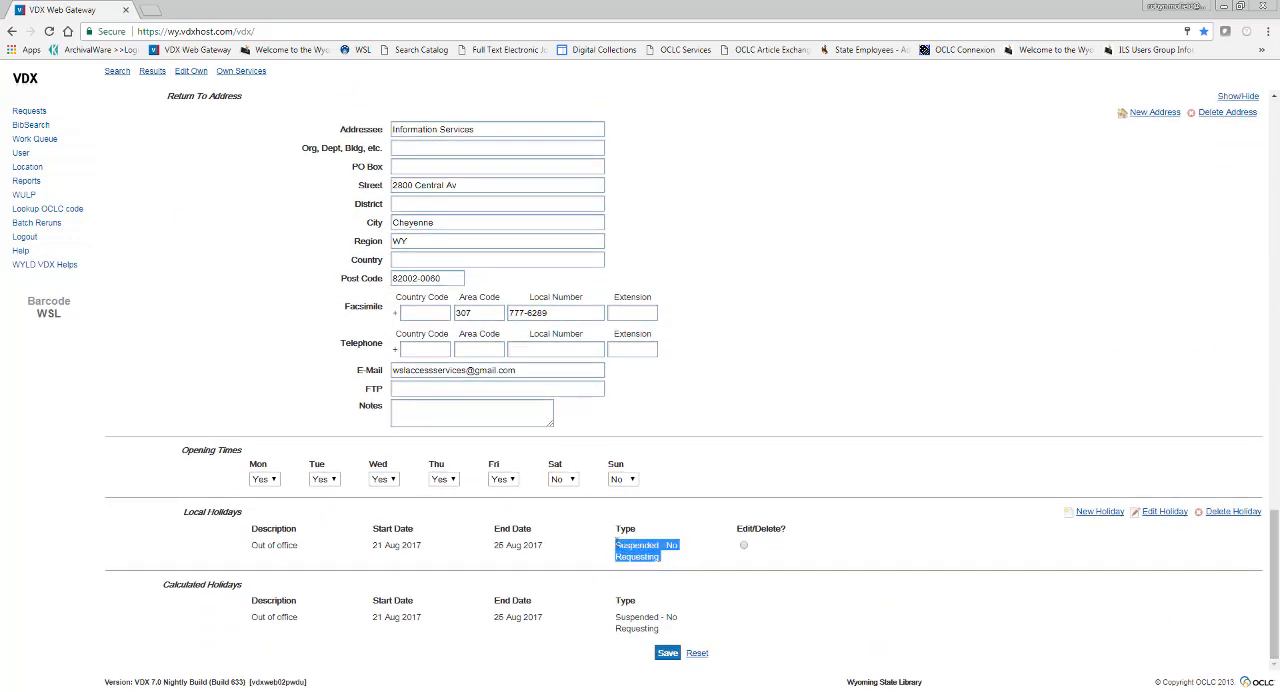
left_click(831, 511)
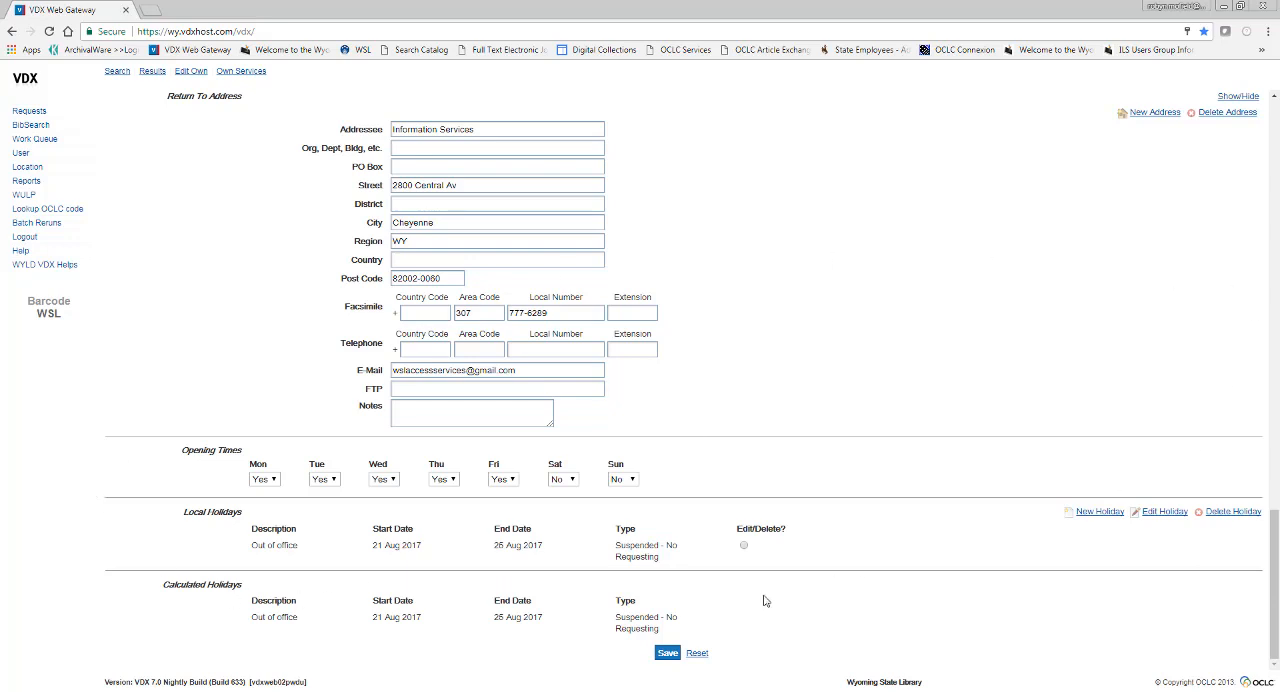
Delete the Out of office holiday from Local Holidays and open the work queue
left_click(743, 546)
left_click(1231, 513)
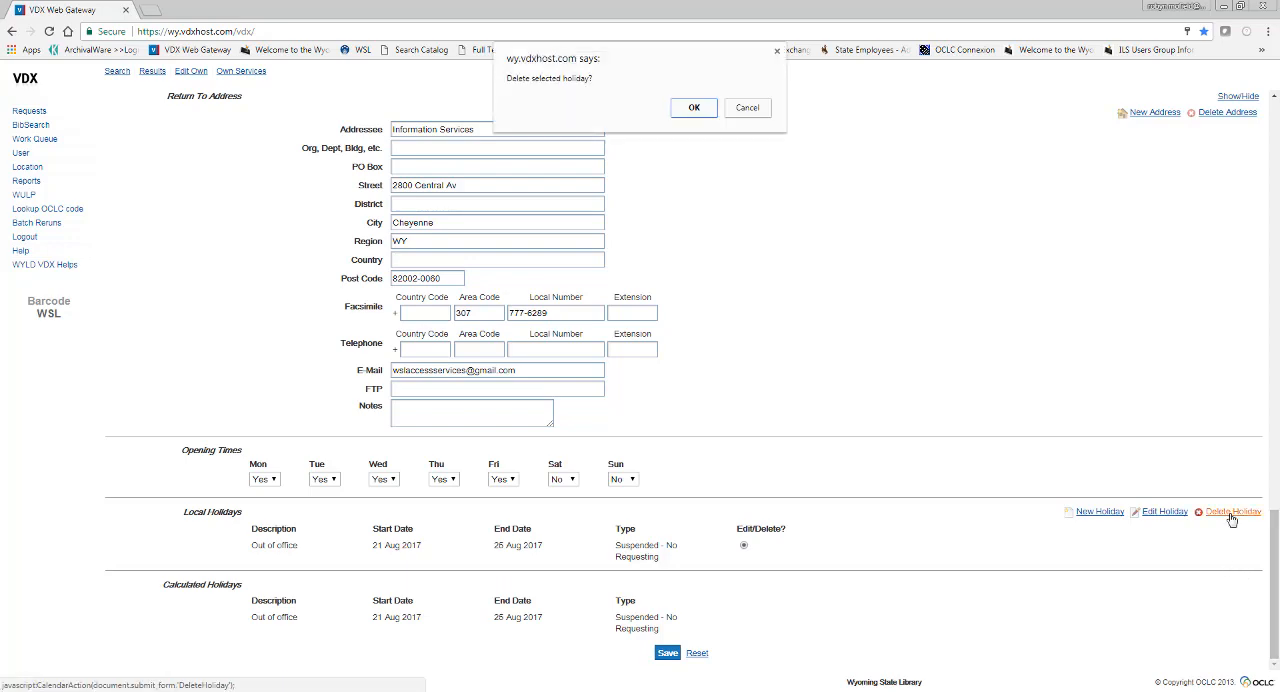
left_click(693, 108)
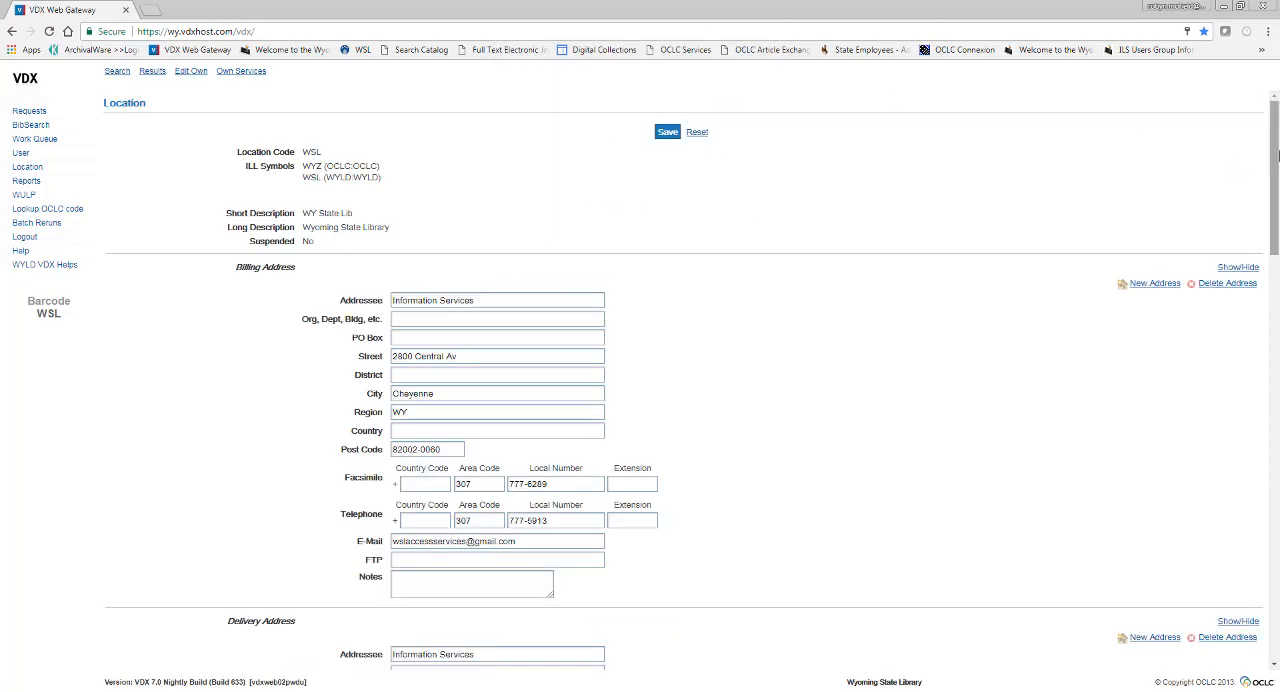
left_click_drag(1274, 178, 1274, 627)
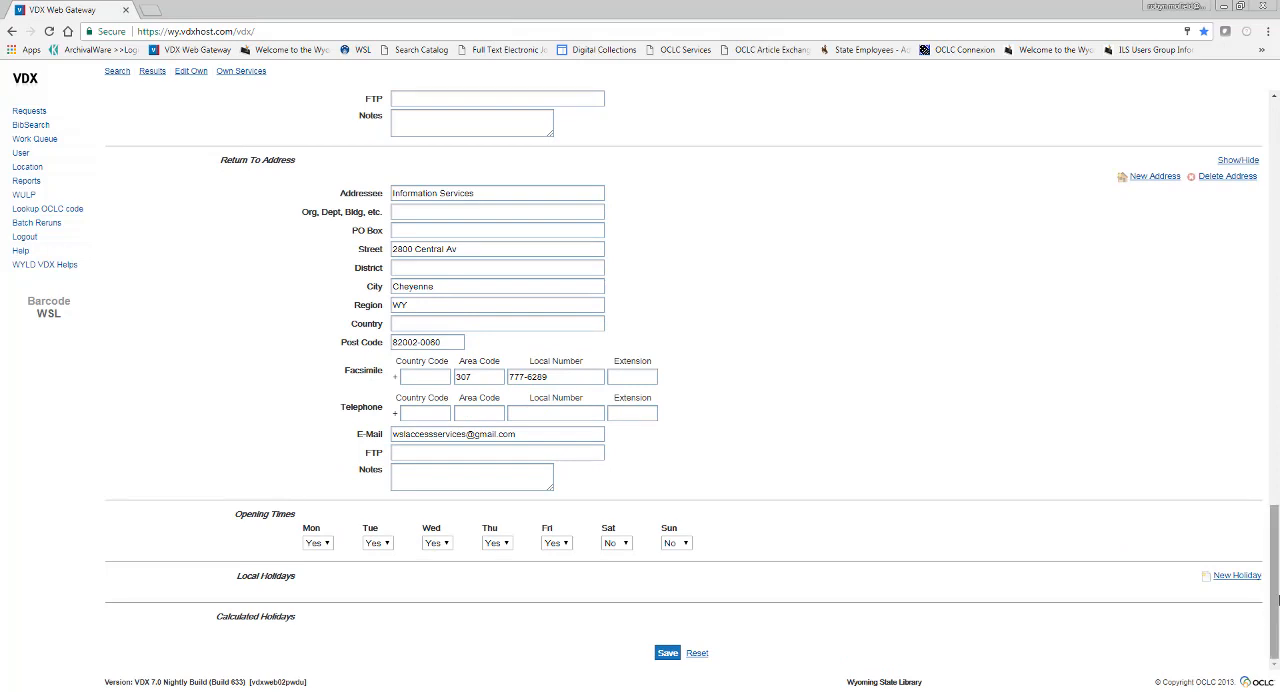
scroll(1277, 590, "up", 10)
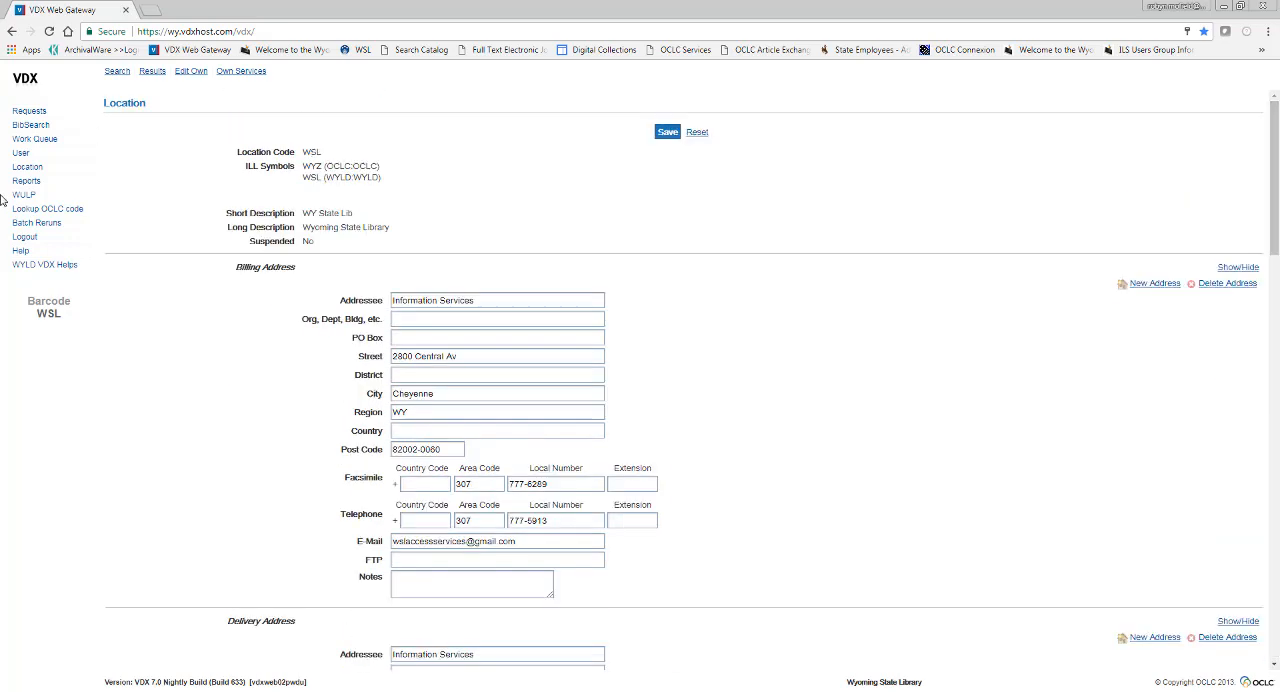
left_click(30, 140)
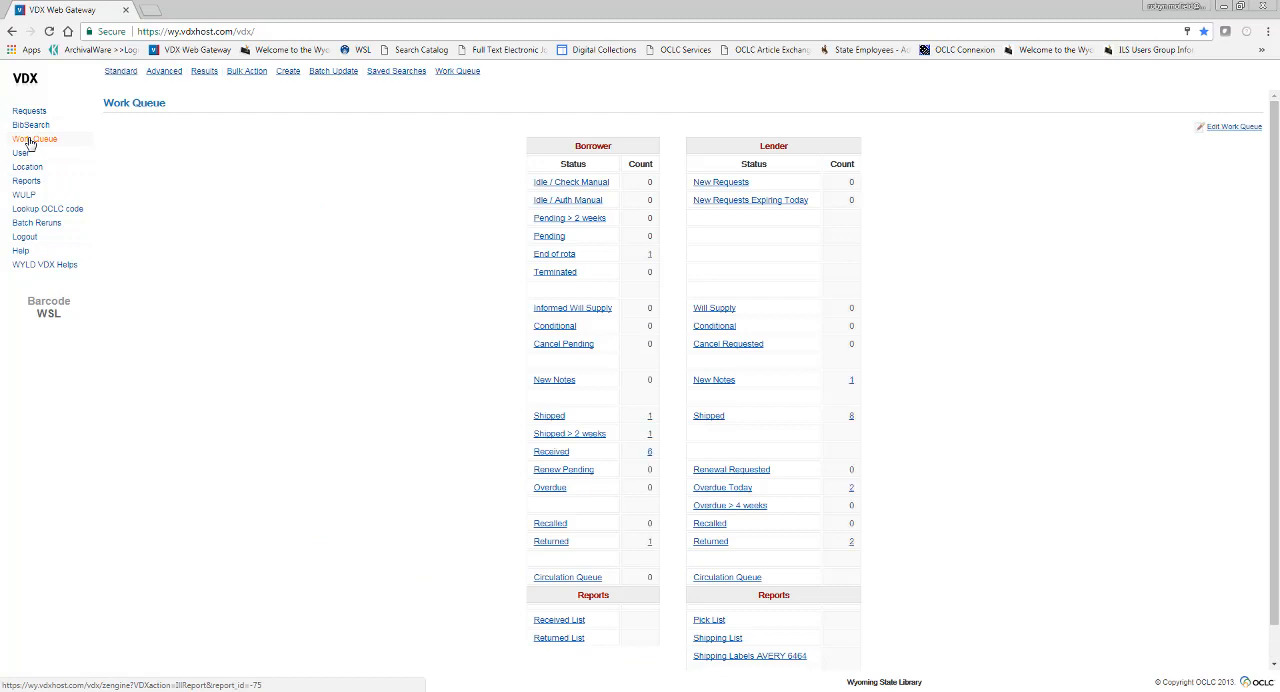
View the Batch Reruns page, and generate the Shipping Labels - AVERY 6464 report from the ILL Reports
scroll(931, 494, "down", 1)
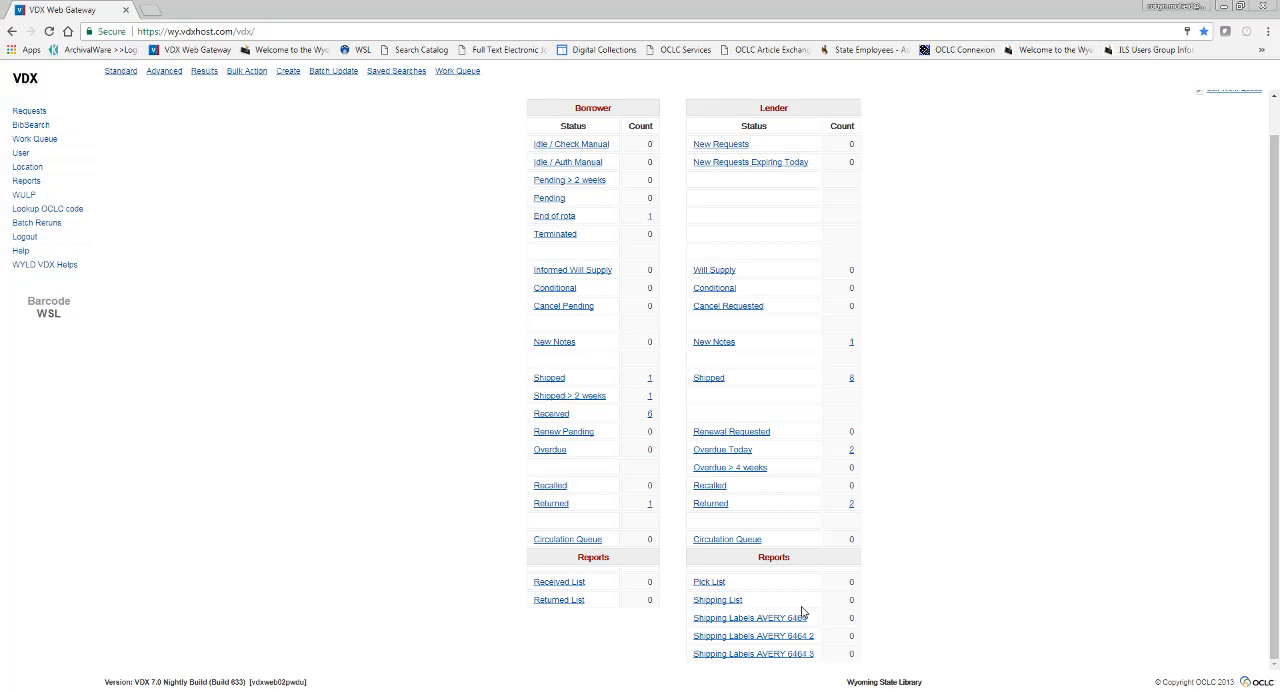
left_click(44, 227)
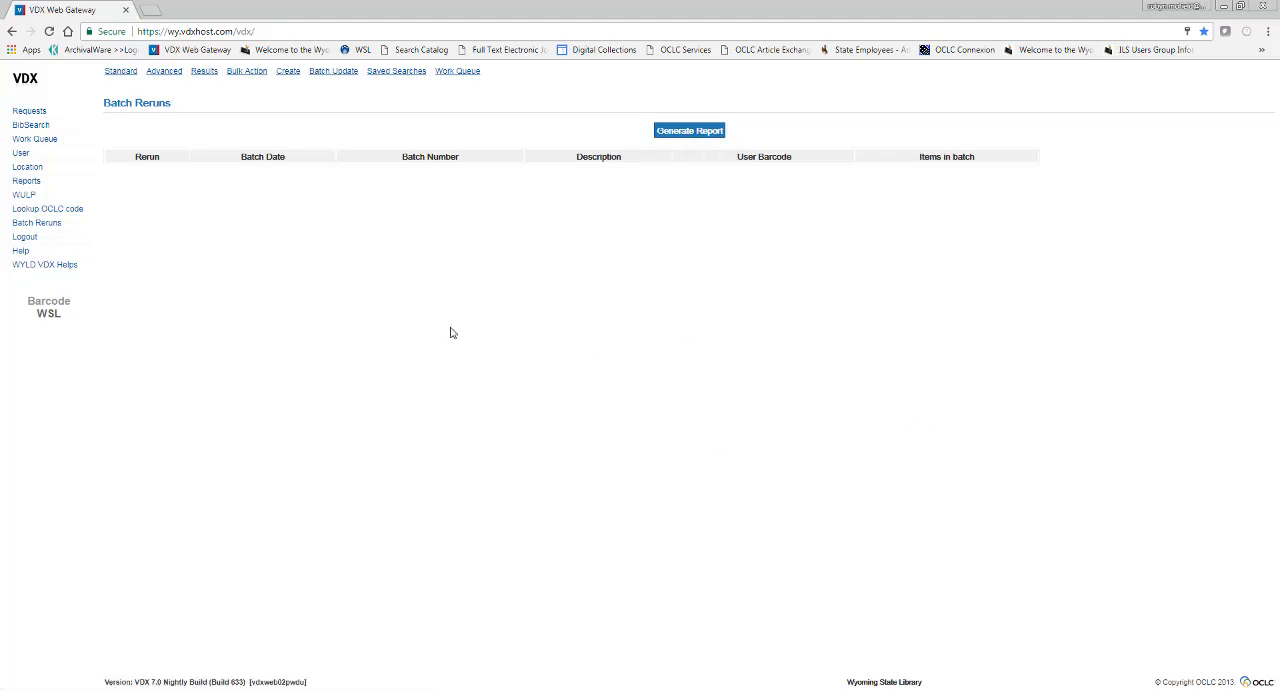
left_click(66, 181)
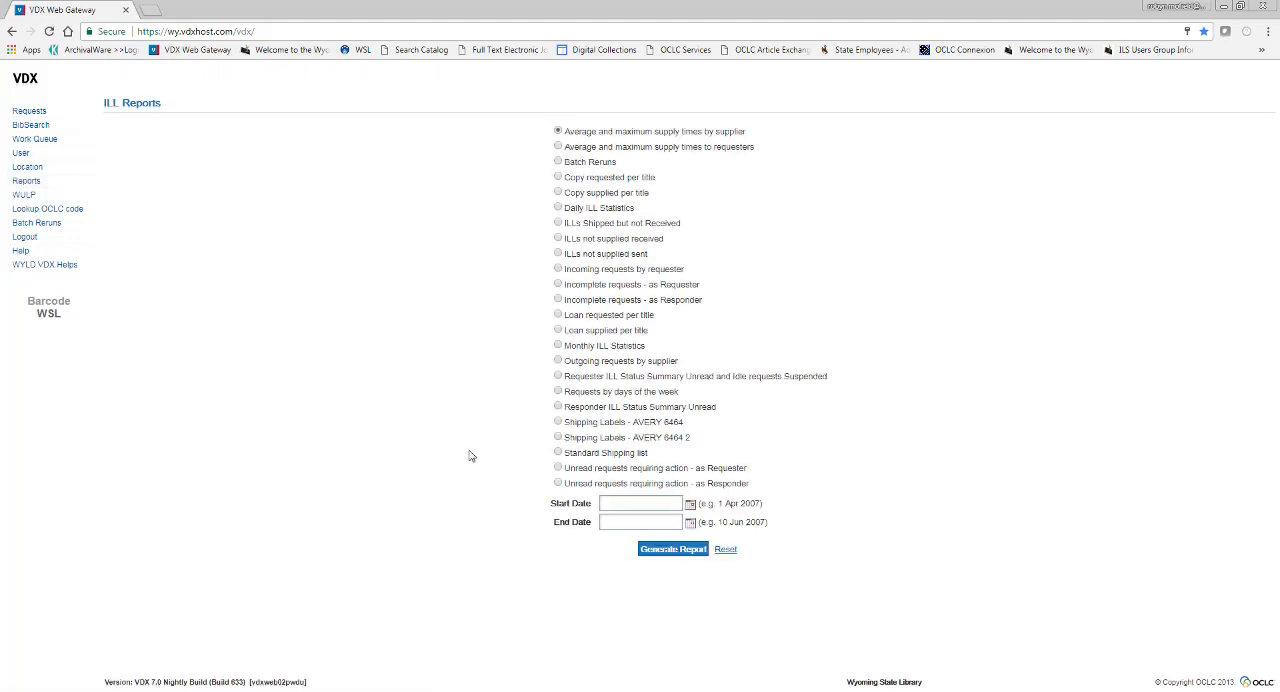
left_click(559, 422)
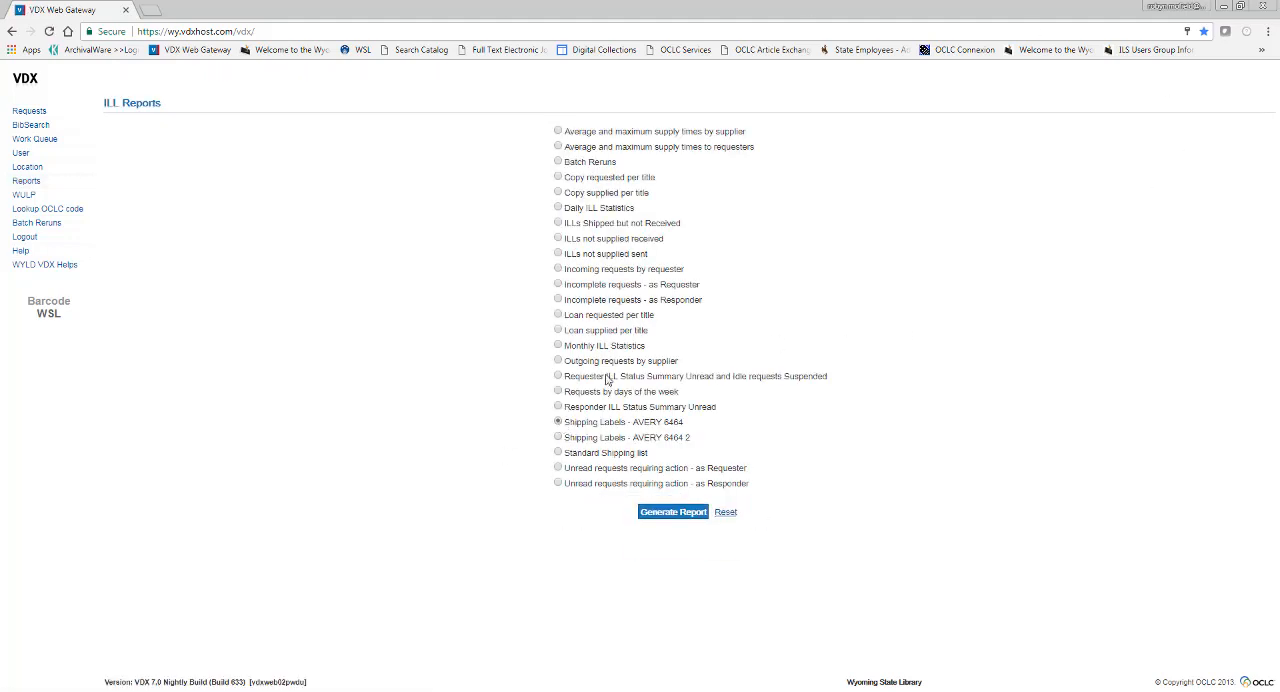
left_click(680, 521)
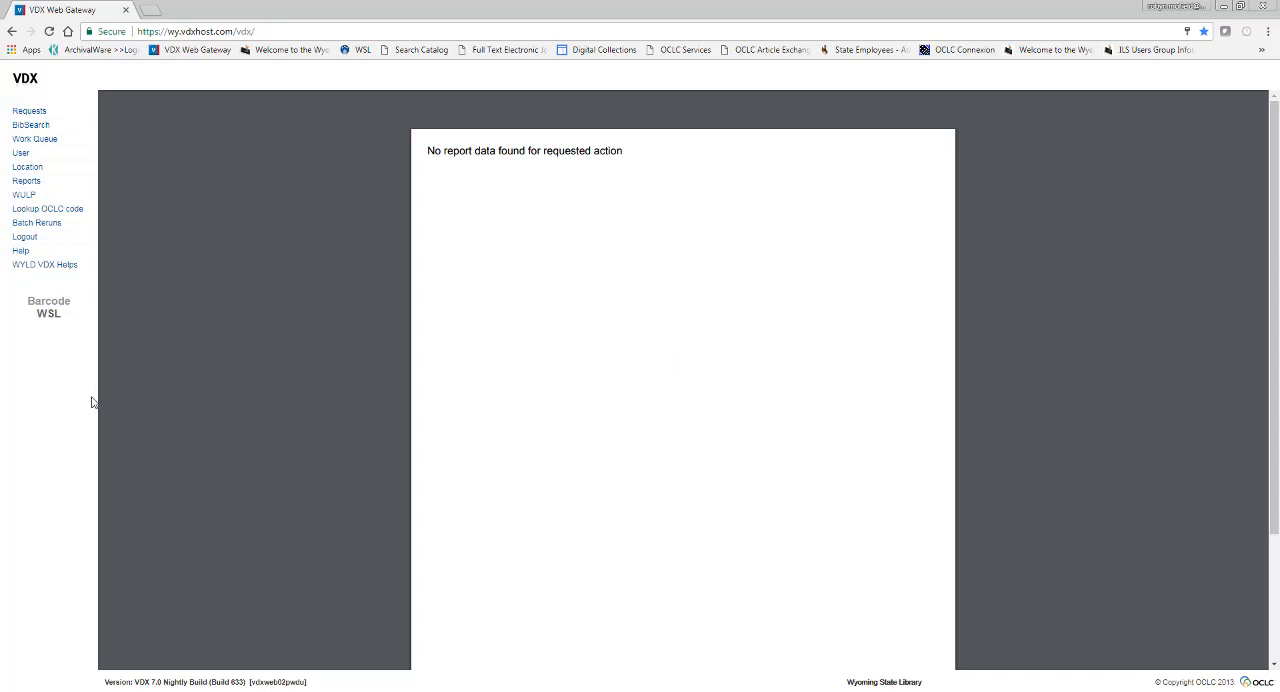
Search for a user by Barcode with an exact match, entering the patron's library barcode number
left_click(20, 153)
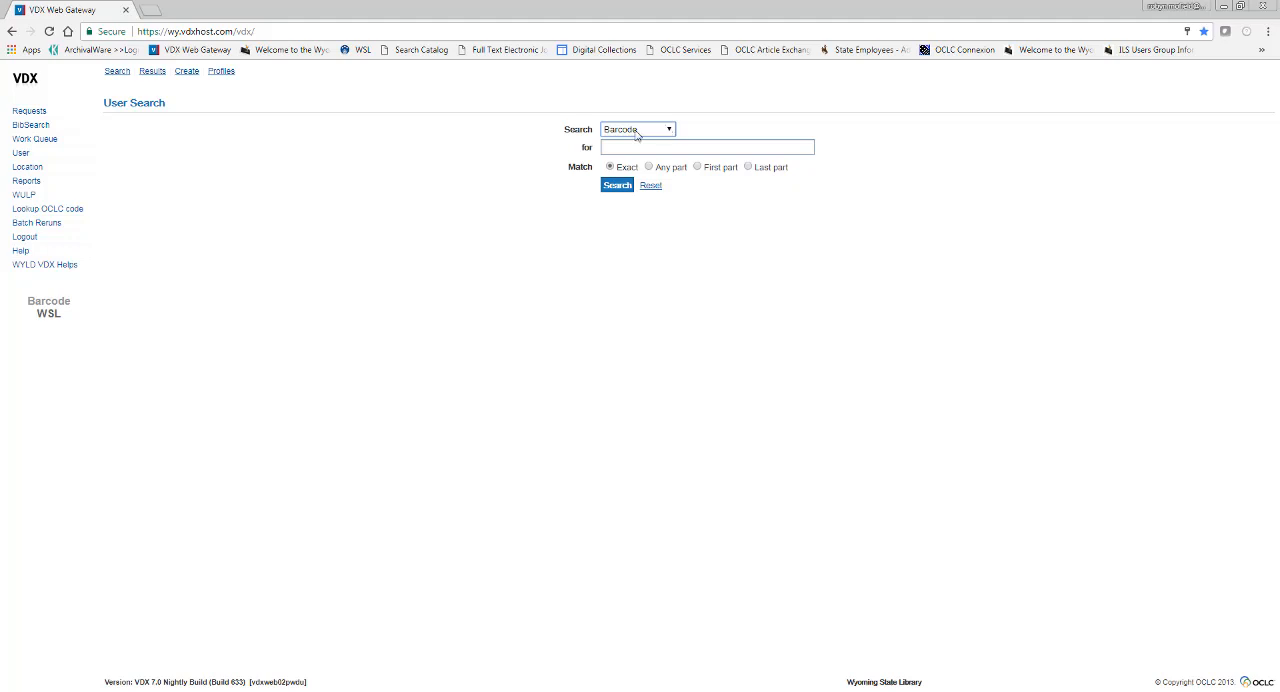
left_click(636, 135)
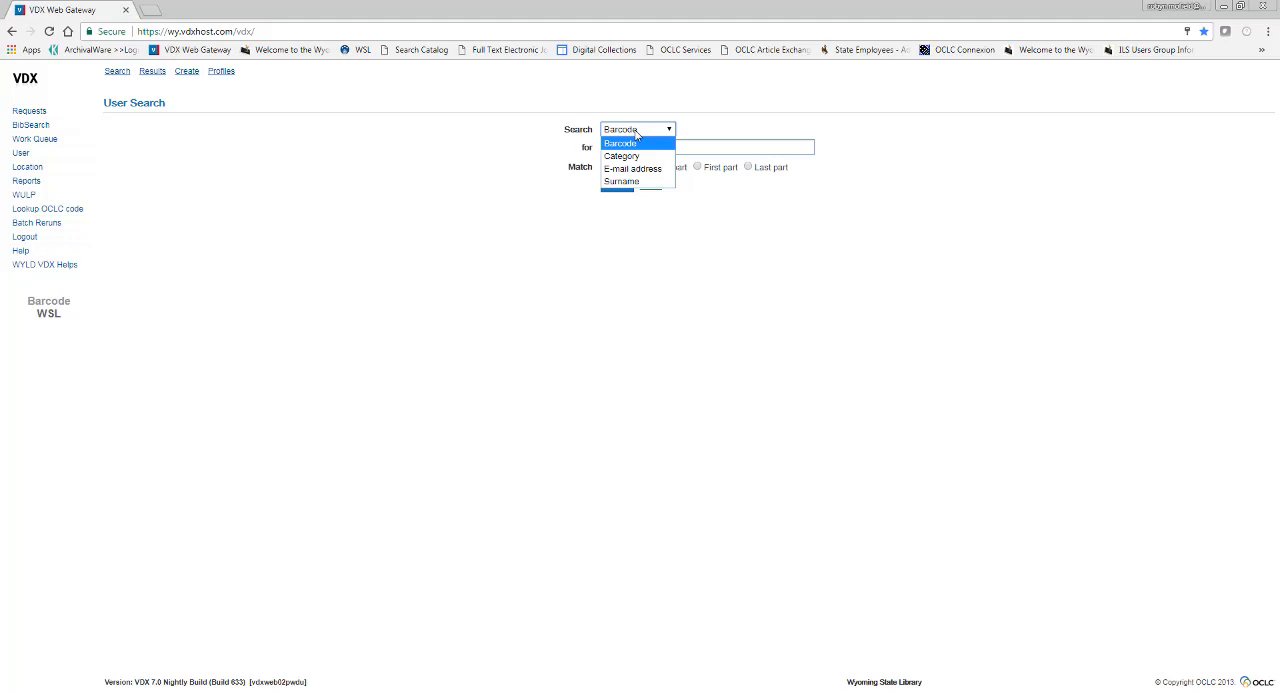
left_click(636, 131)
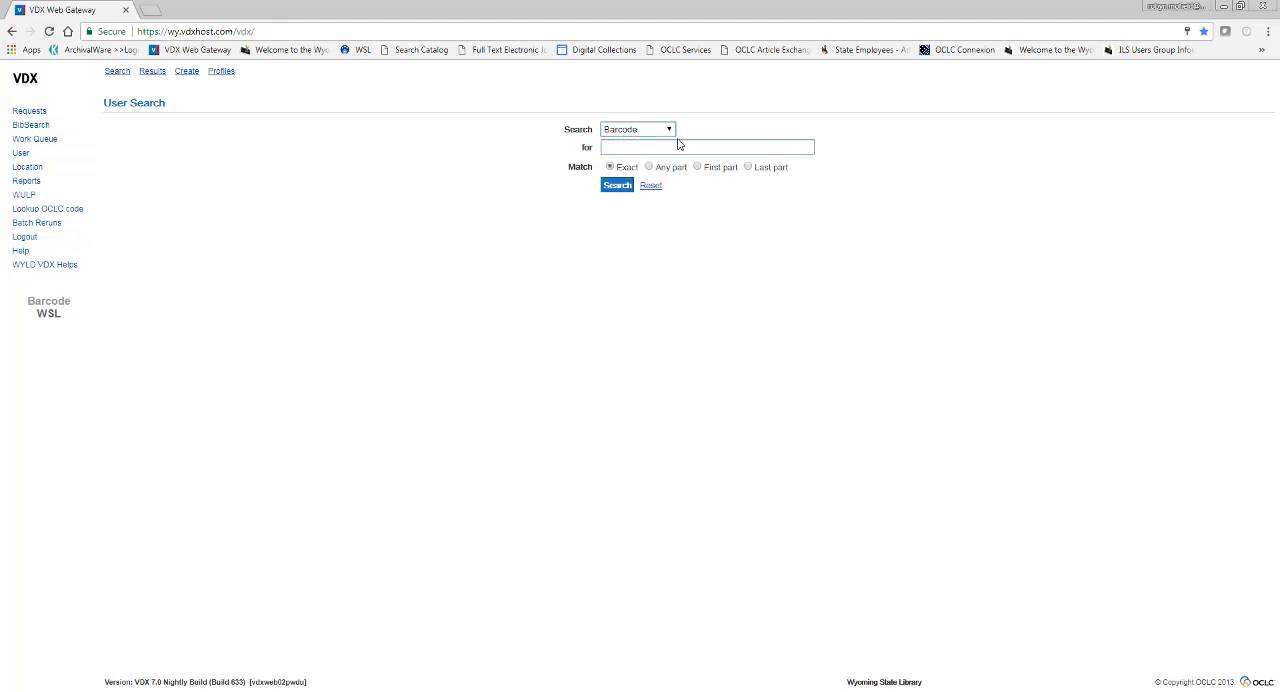
left_click(676, 146)
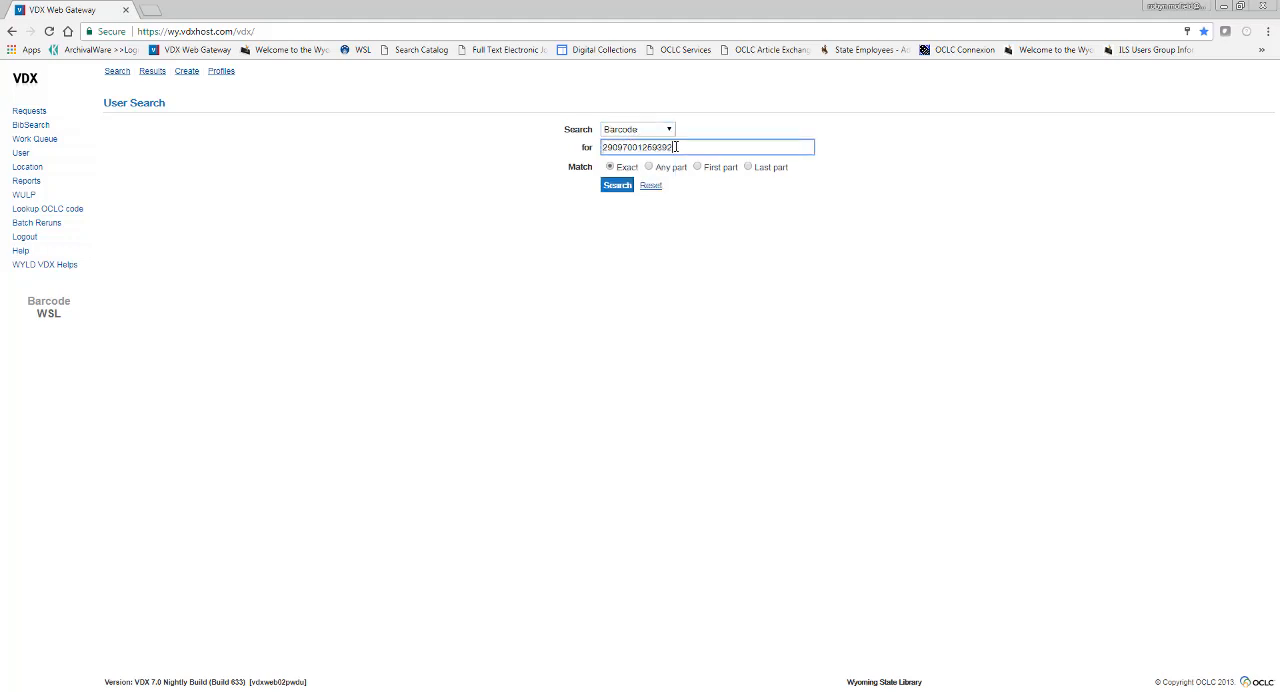
left_click(617, 185)
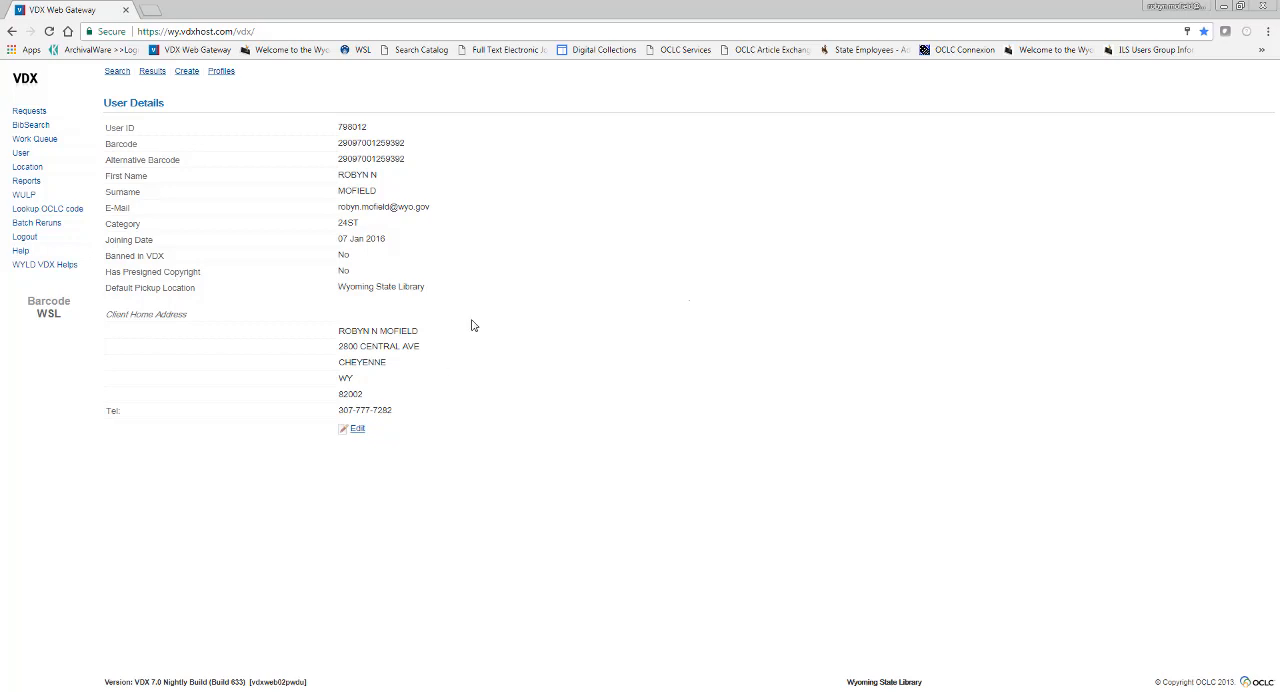
Check the Banned In VDX options in the user's editable details, cancel the edit and return to the work queue
left_click(357, 431)
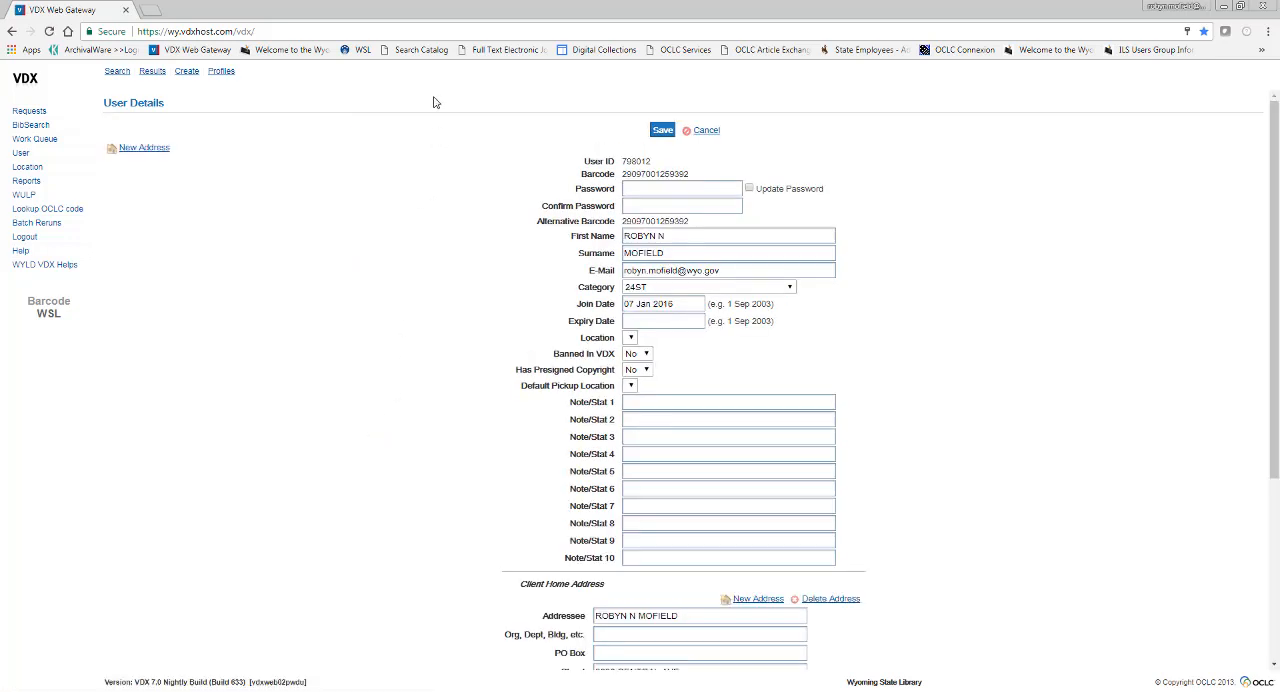
left_click(645, 355)
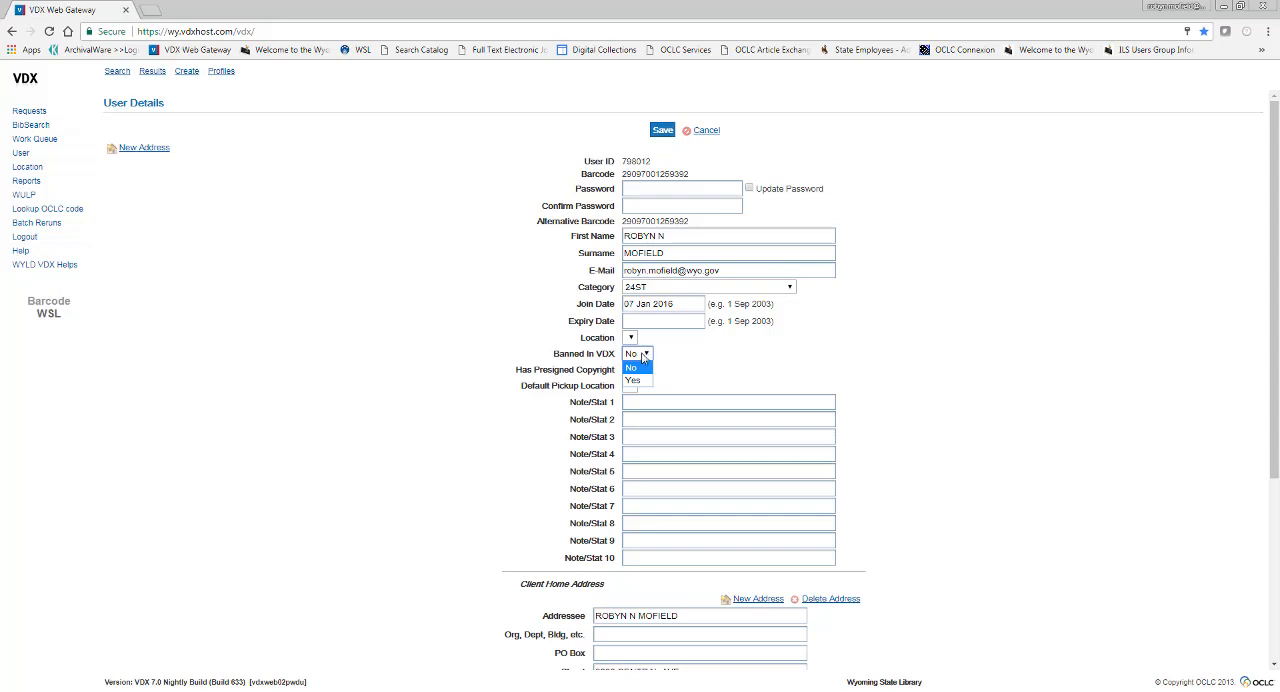
left_click(644, 356)
left_click(708, 131)
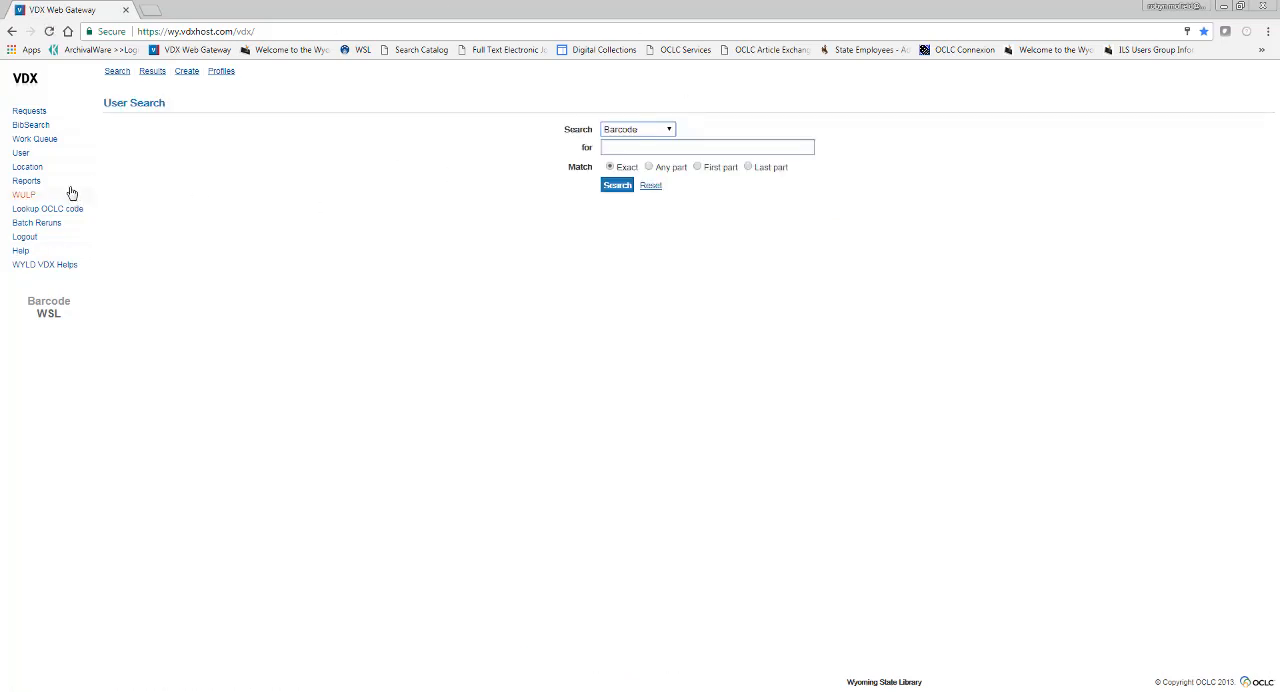
left_click(63, 140)
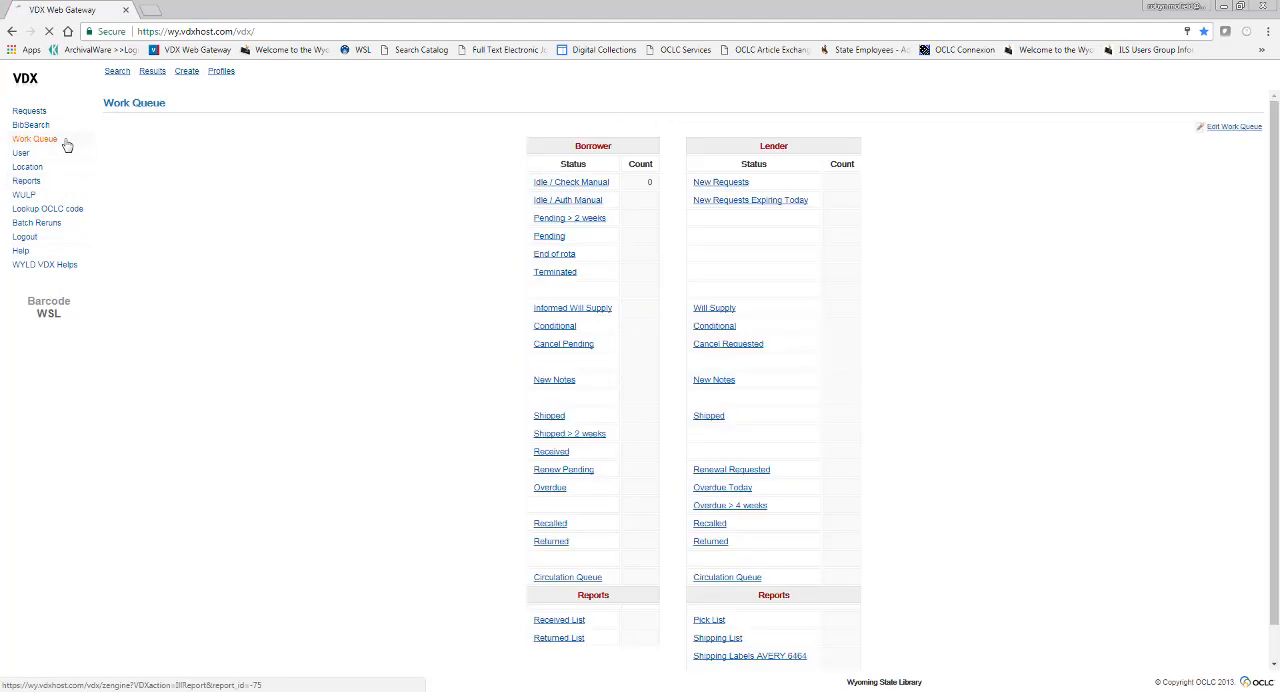